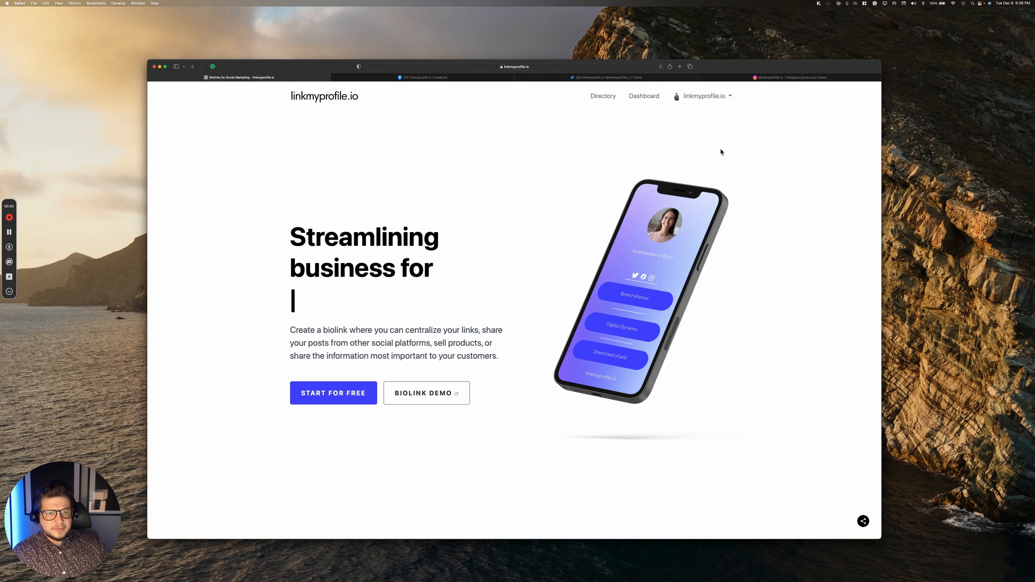
left_click(715, 98)
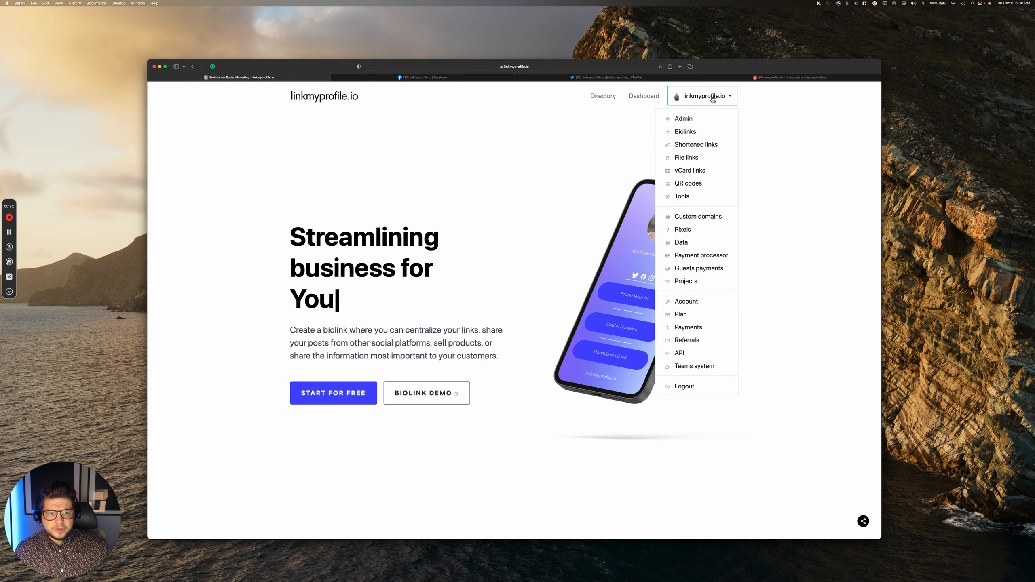
left_click(685, 133)
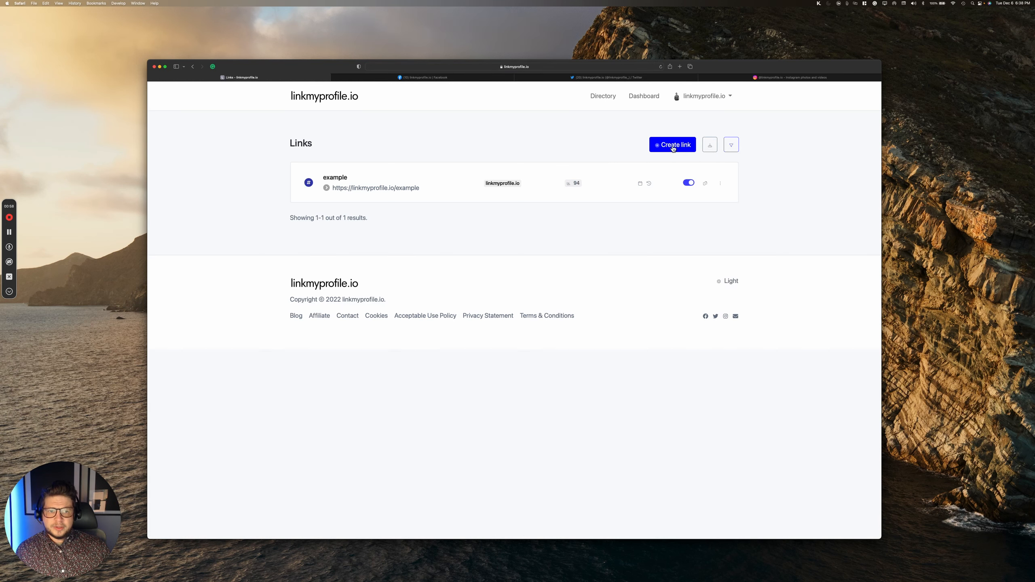
left_click(672, 147)
left_click(656, 165)
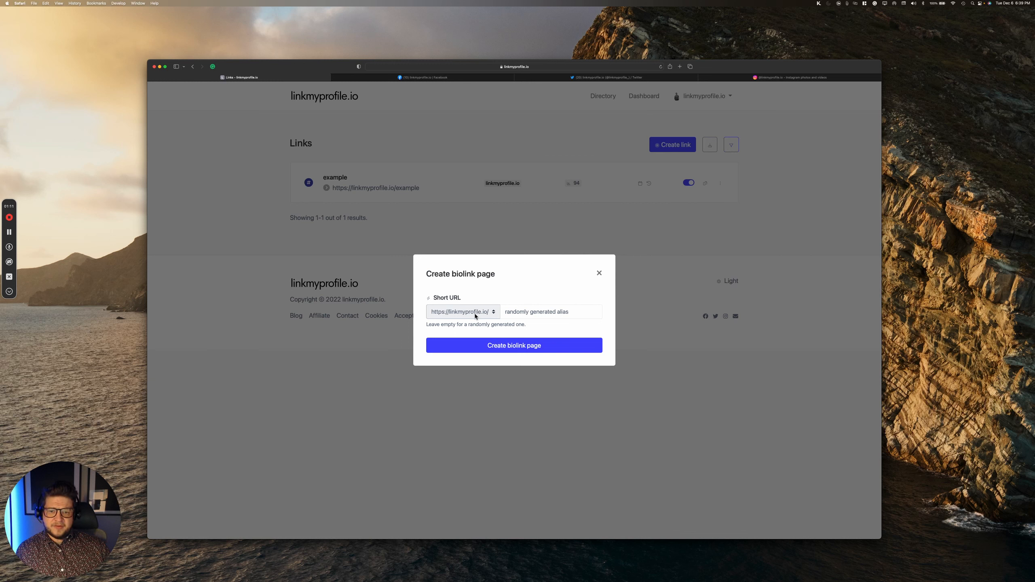
left_click(475, 315)
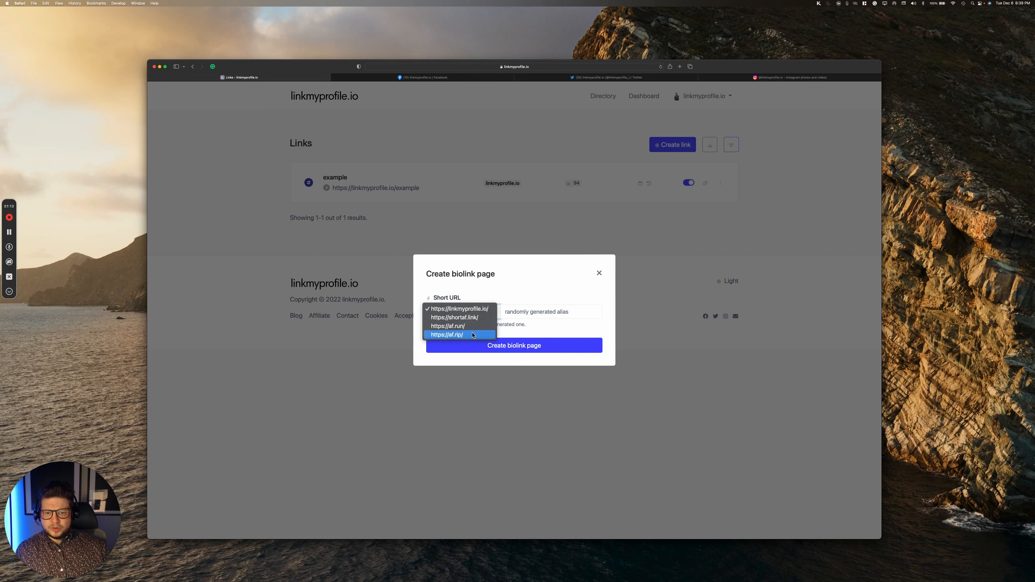
left_click(473, 311)
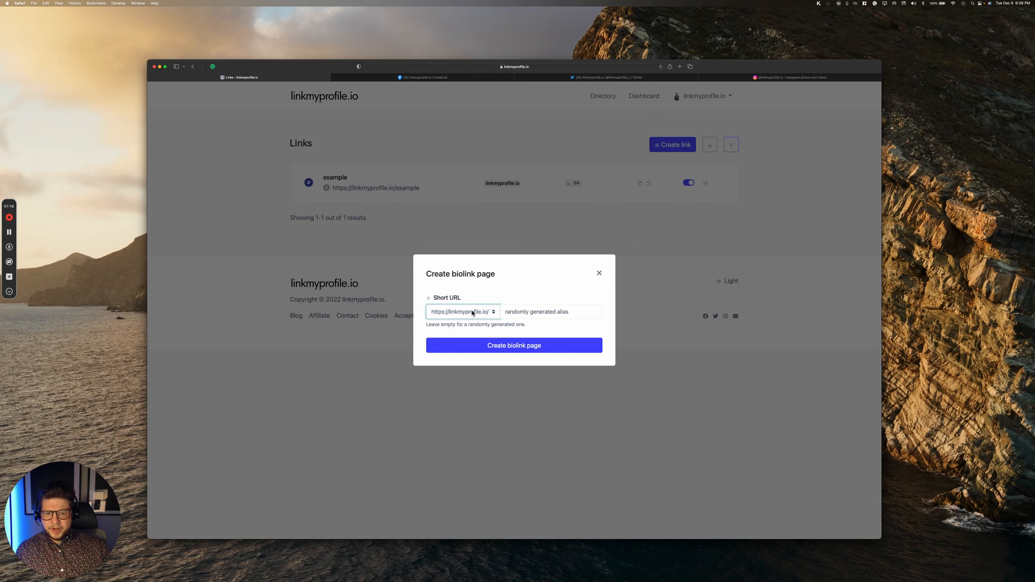
left_click(538, 312)
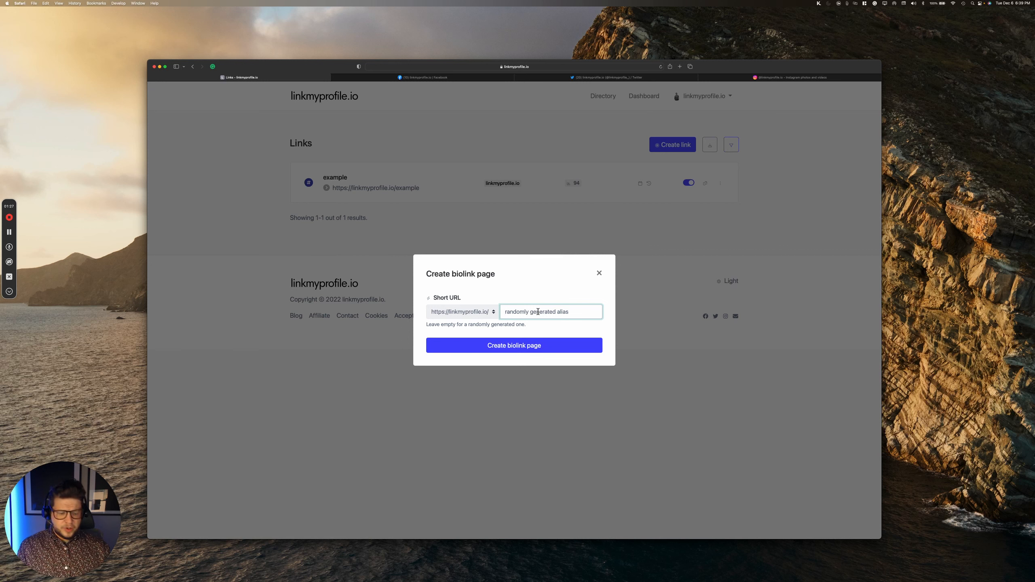
type("Profi")
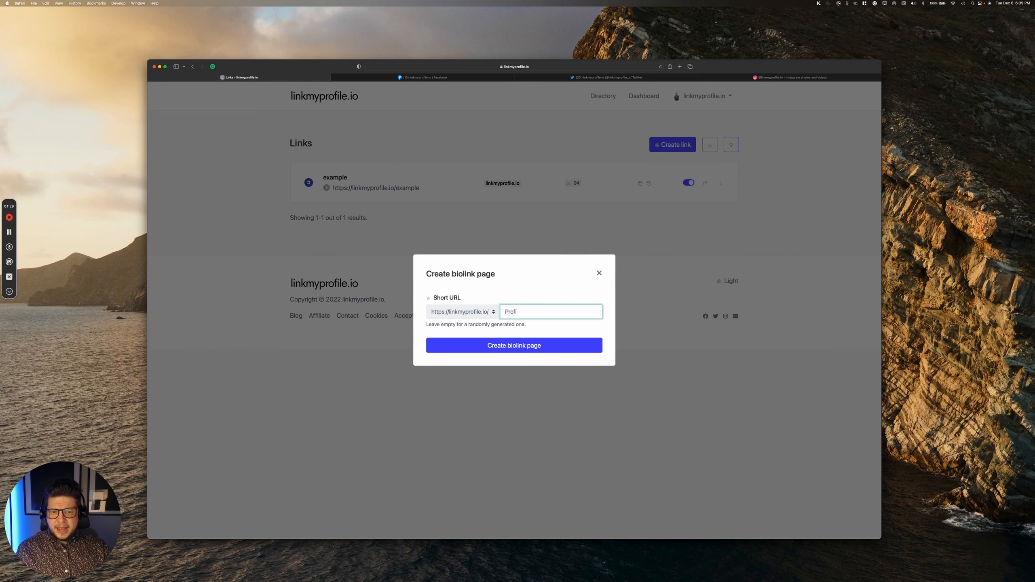
key("Return")
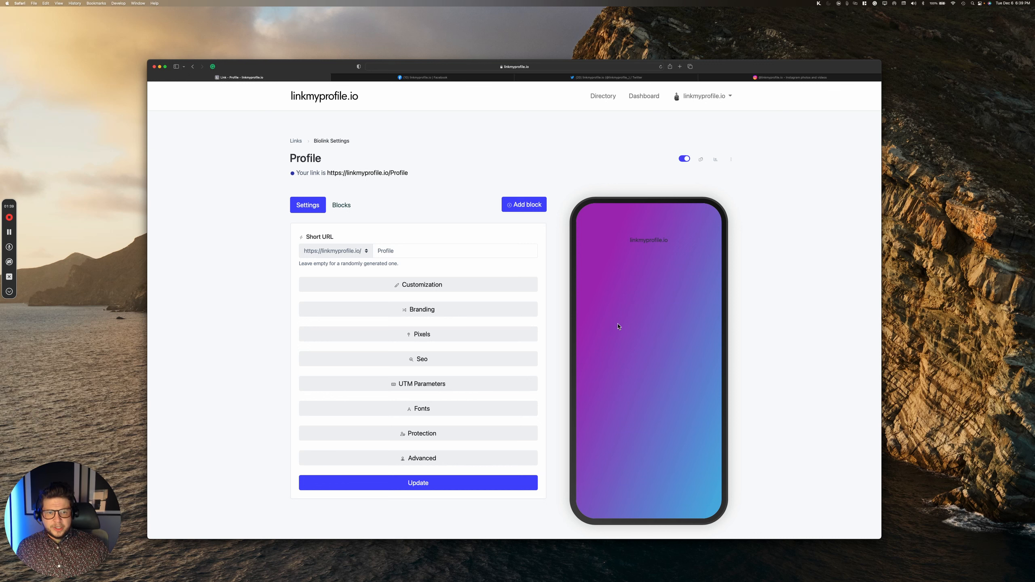
- Open the customization settings of the Profile biolink page
scroll(667, 322, "down", 1)
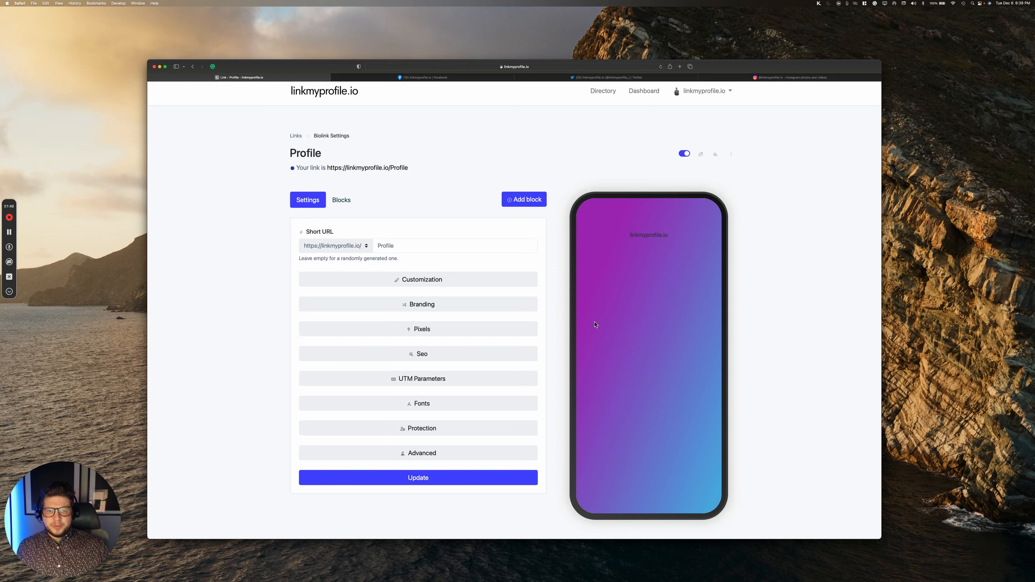
scroll(514, 311, "up", 1)
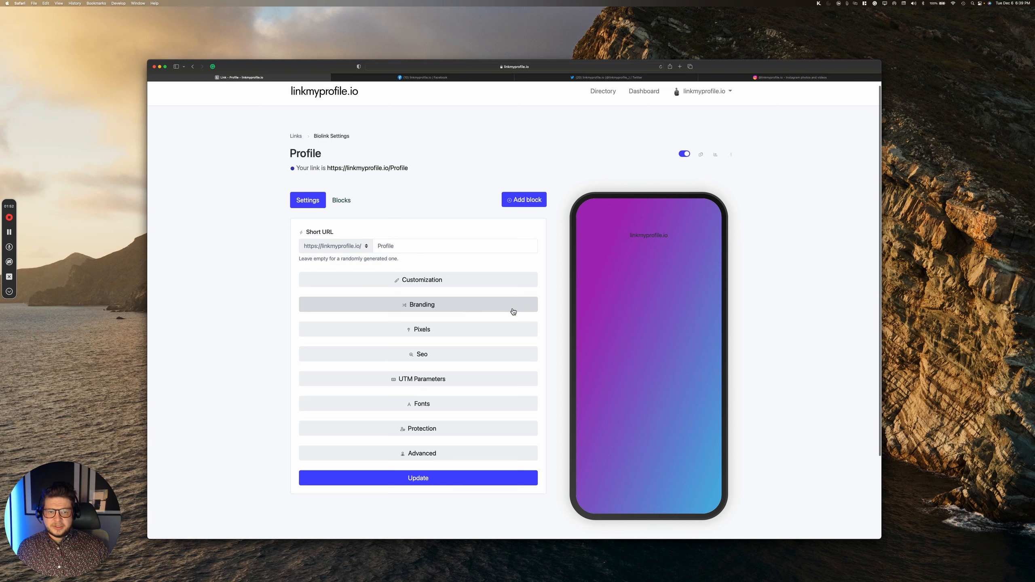
left_click(445, 282)
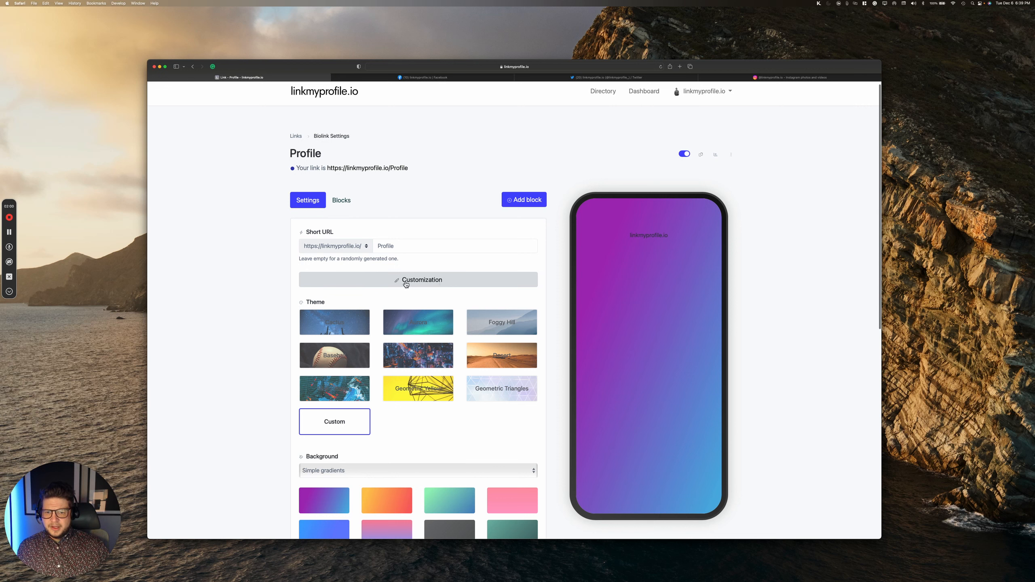
- Try the starry cactus, green aurora and night city themes on the page
left_click(359, 325)
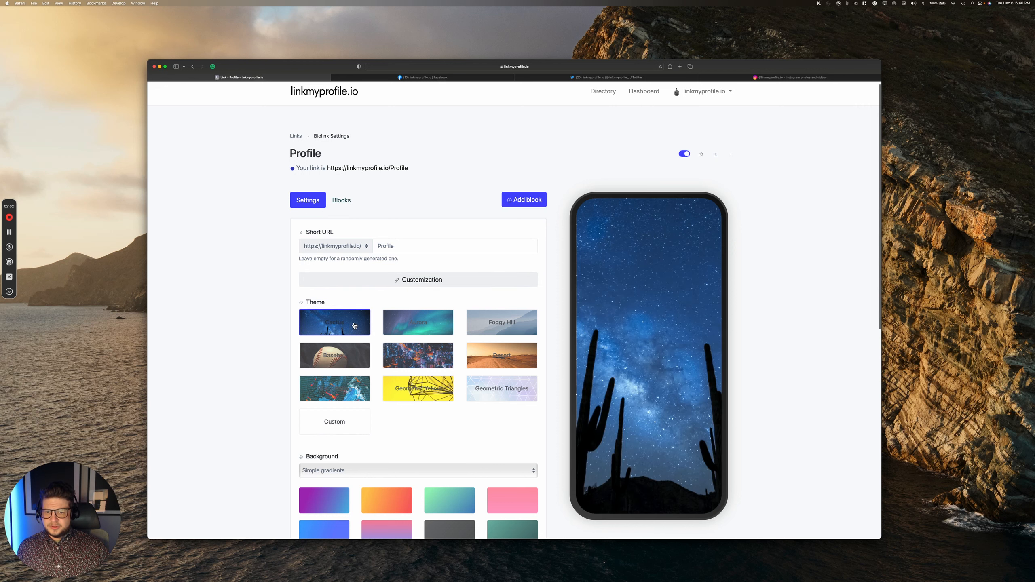
left_click(408, 327)
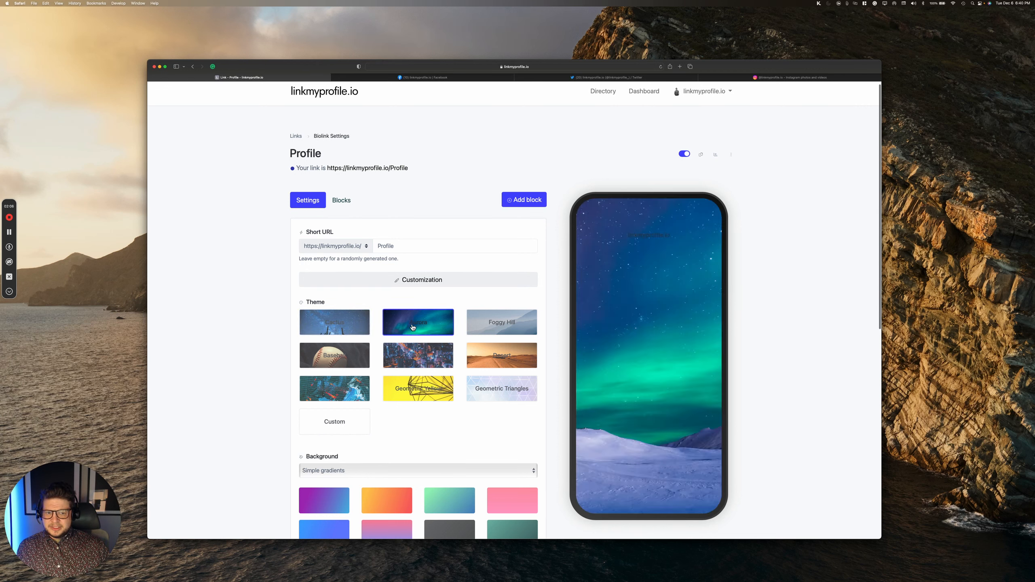
left_click(439, 348)
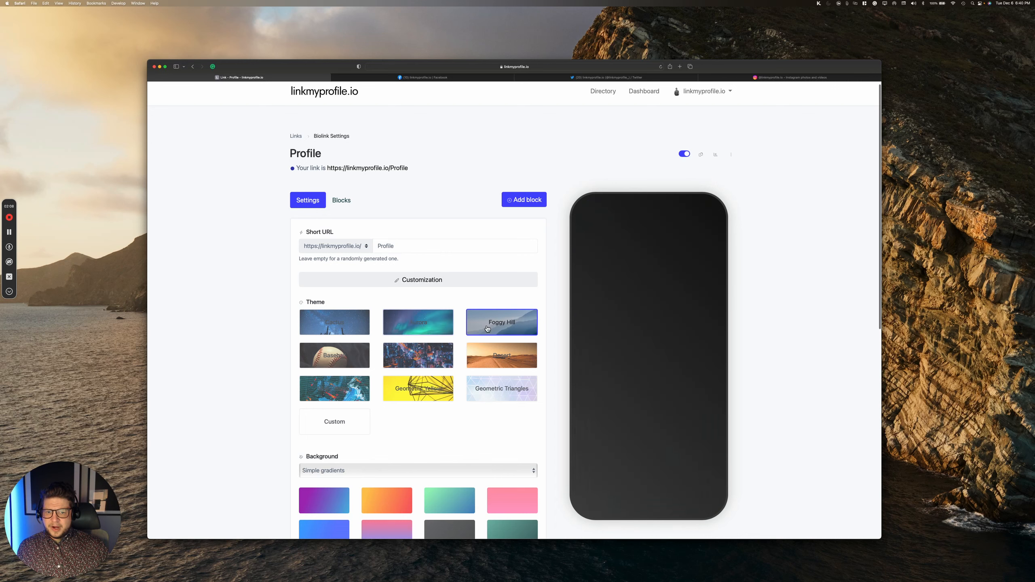
- Try the green-to-blue simple gradient, and set the page background to the orange-to-red one
scroll(408, 387, "down", 3)
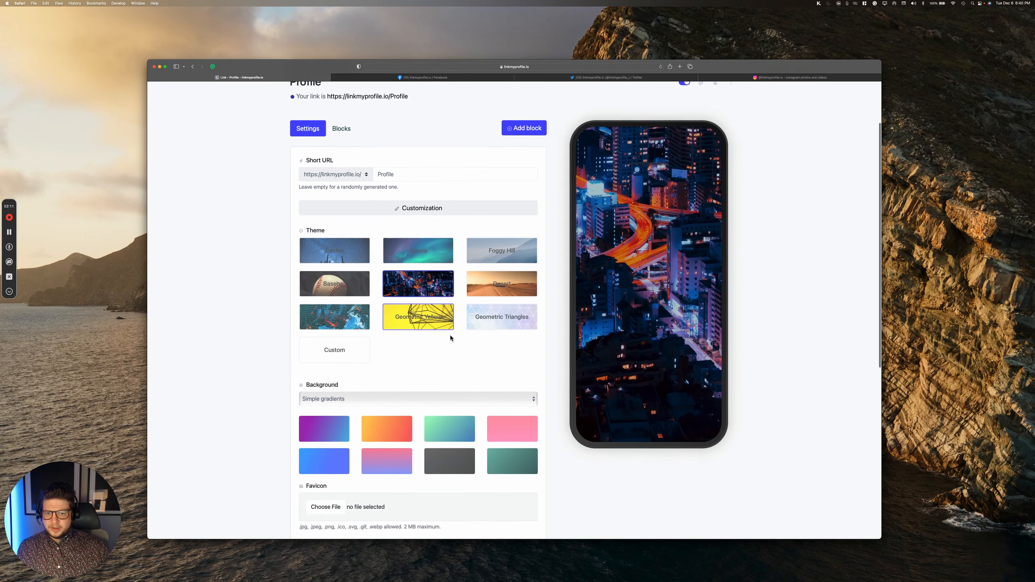
left_click(448, 423)
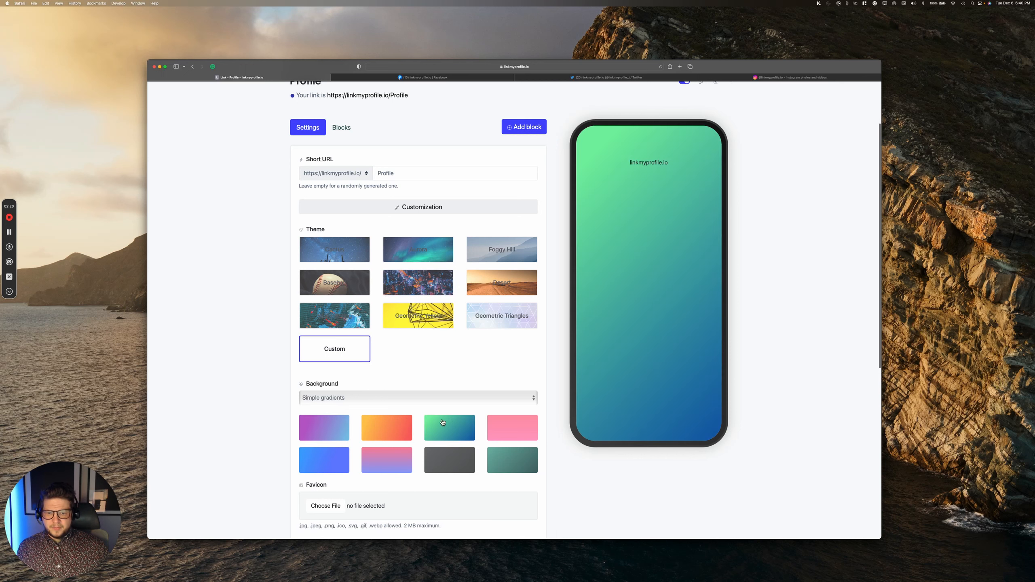
left_click(400, 429)
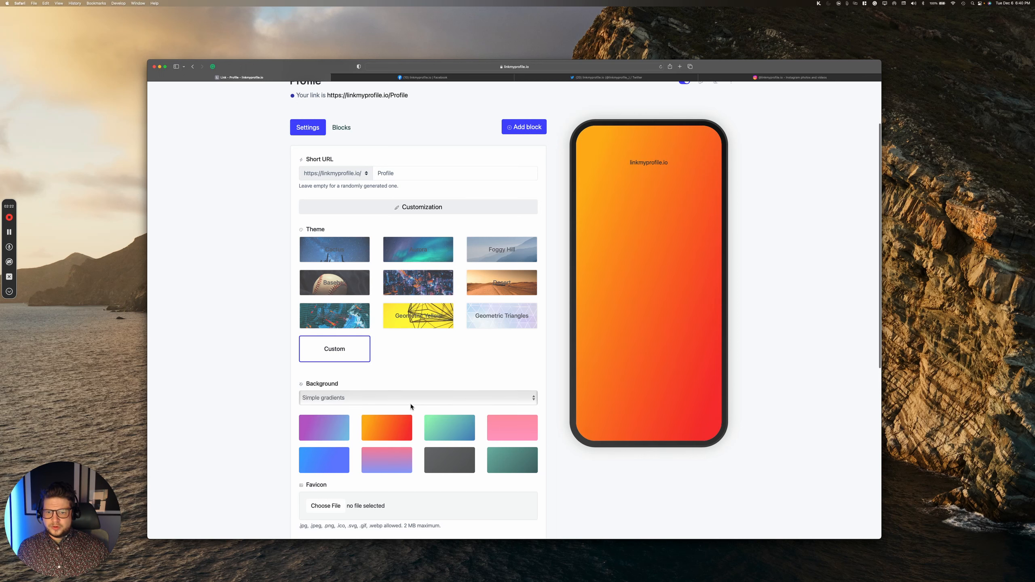
- Set the page's branding name to "My Company Name"
scroll(416, 407, "down", 5)
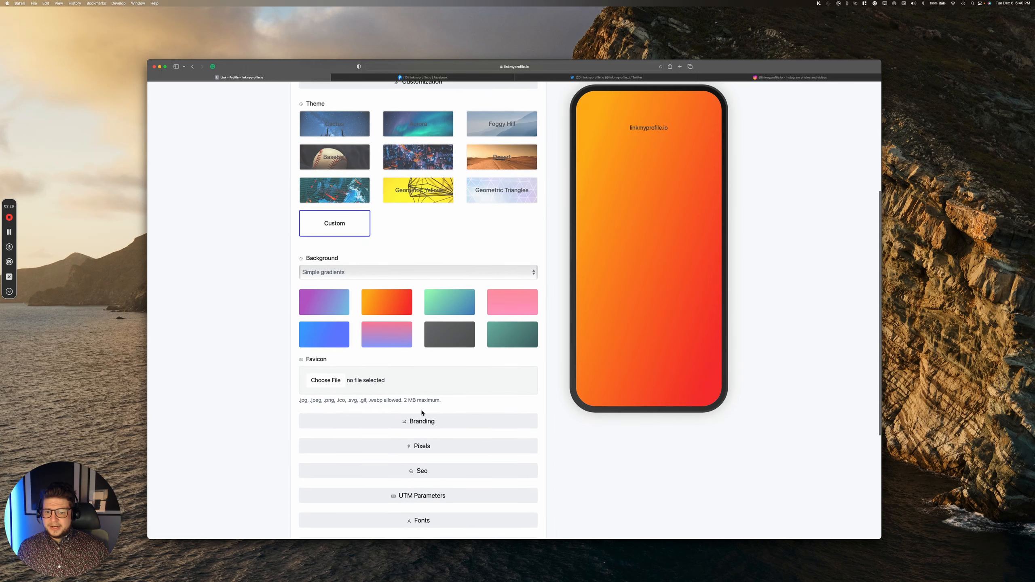
left_click(415, 422)
scroll(416, 422, "down", 4)
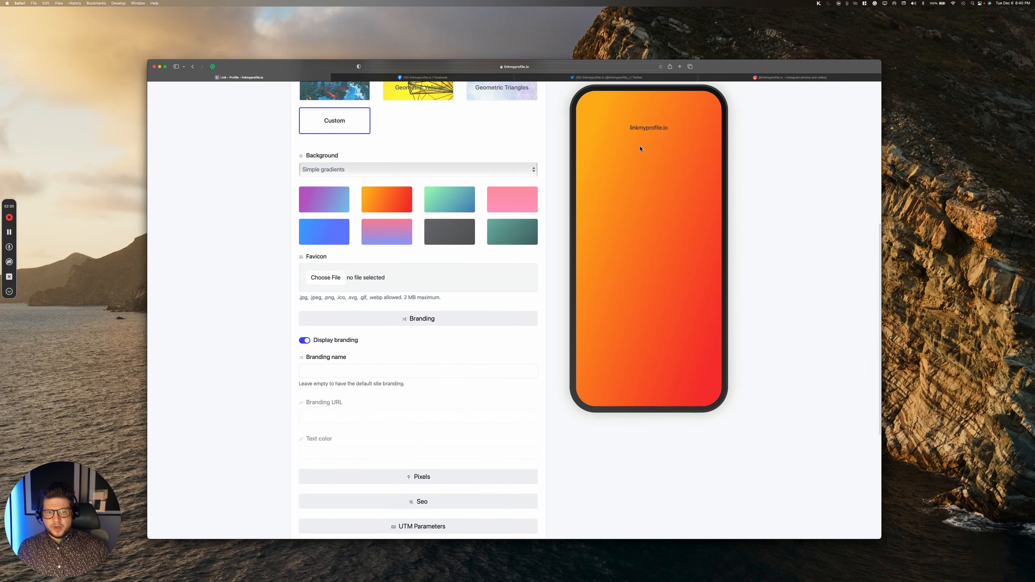
left_click(339, 371)
type("My Company Name")
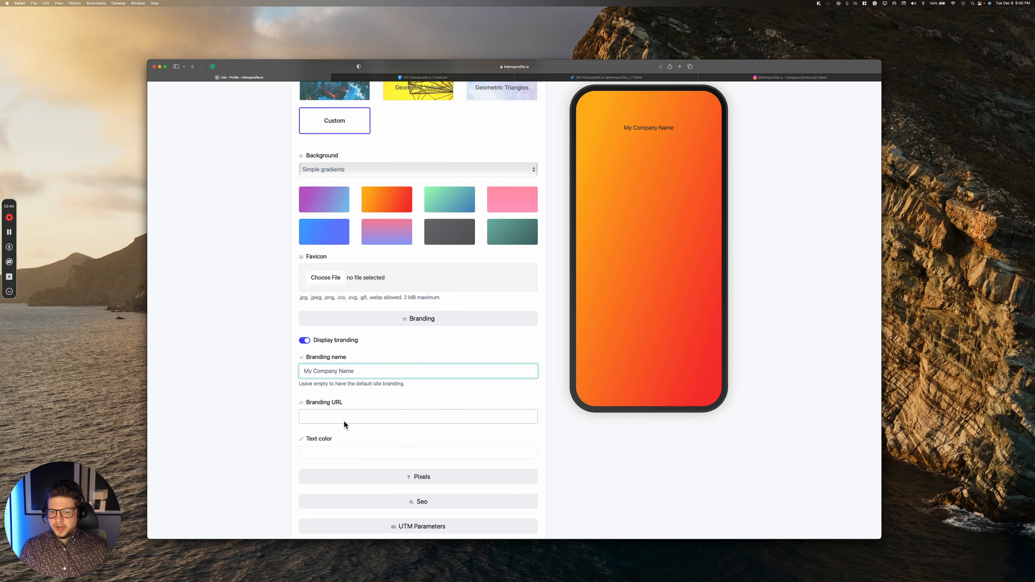
- Set the branding text color to white
scroll(342, 439, "down", 1)
scroll(343, 438, "down", 1)
left_click(342, 436)
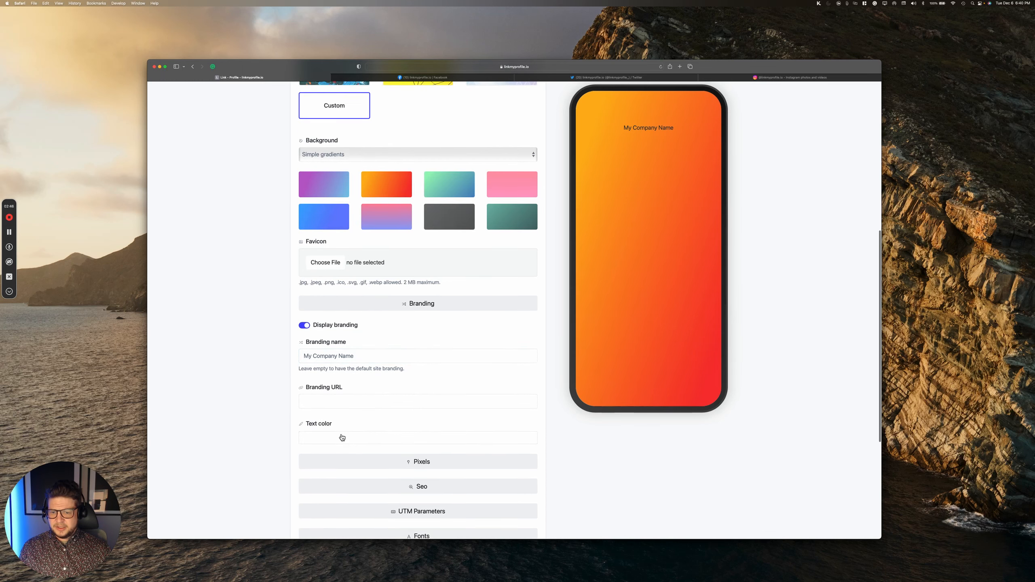
left_click(496, 518)
- Examine the page's SEO settings for search engine indexing, page title, meta description and Opengraph image
scroll(528, 420, "down", 5)
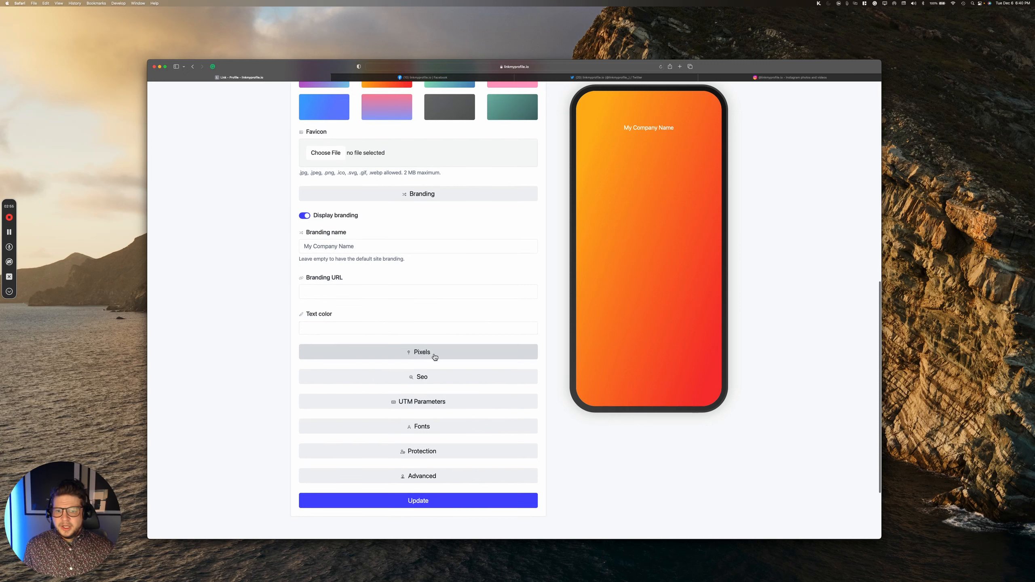
left_click(422, 378)
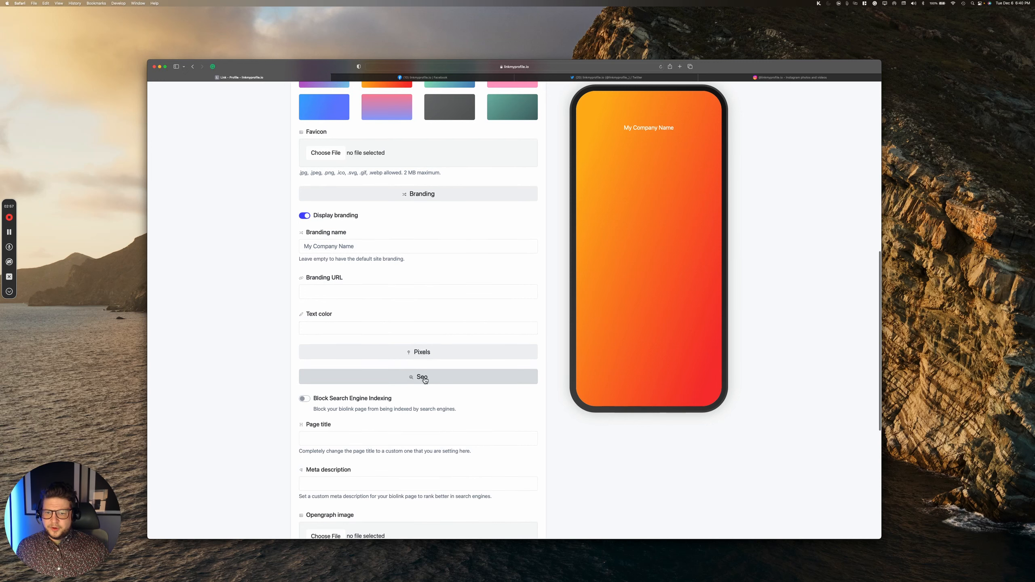
scroll(424, 378, "down", 2)
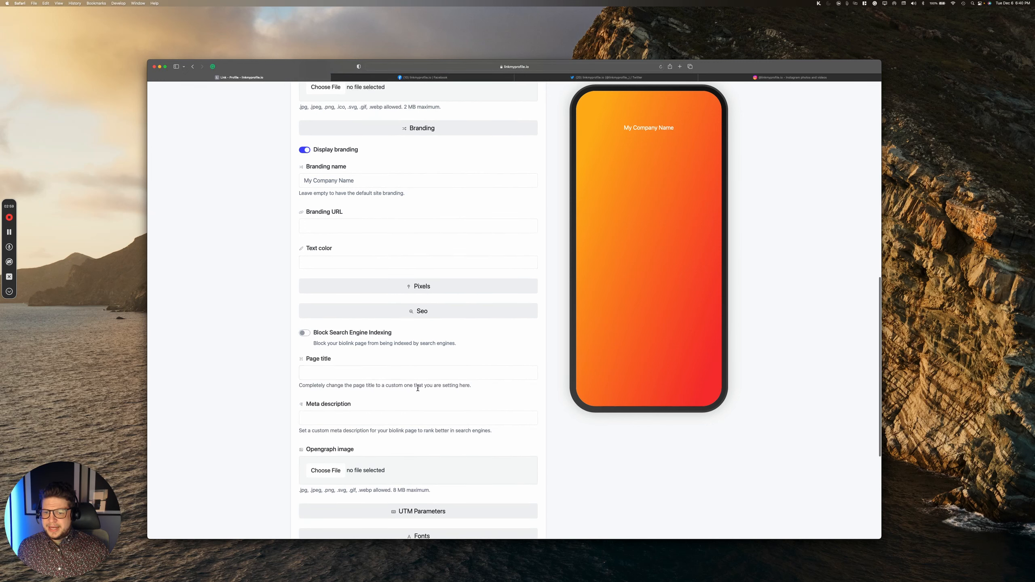
scroll(415, 392, "down", 2)
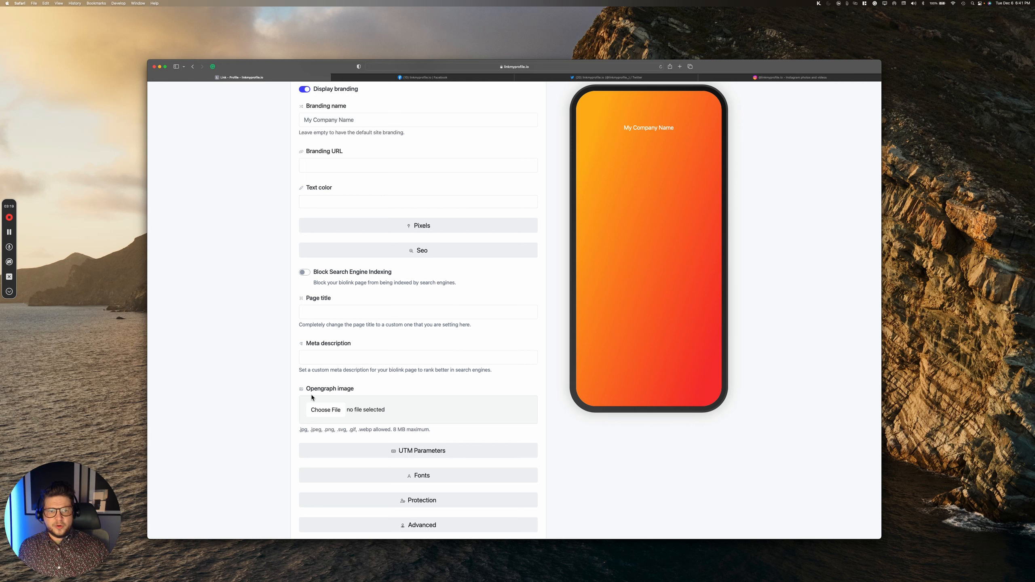
scroll(468, 393, "down", 2)
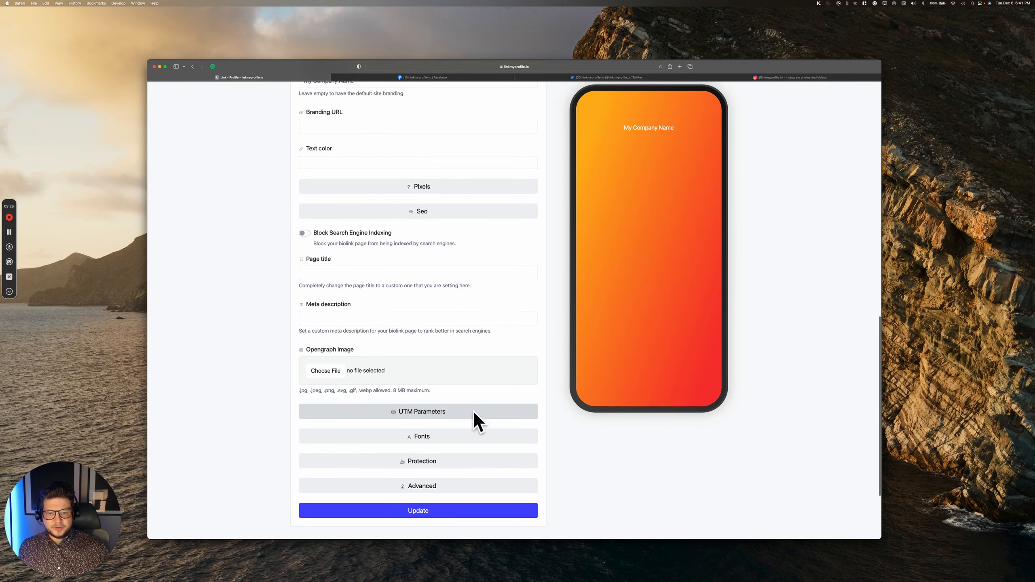
- Set the page font to BioRhyme and save the biolink settings
left_click(436, 441)
scroll(424, 408, "down", 4)
left_click(411, 384)
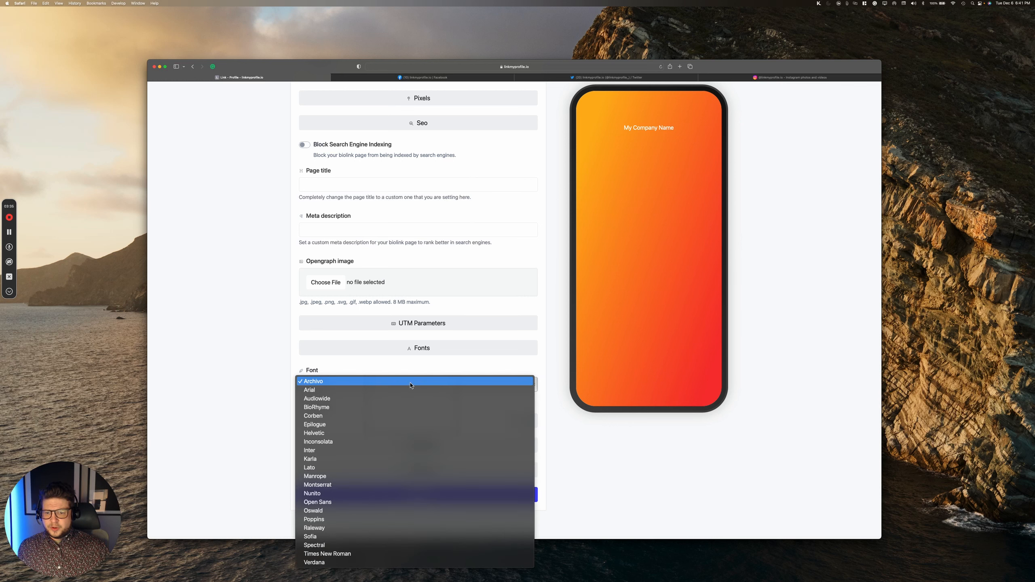
left_click(382, 407)
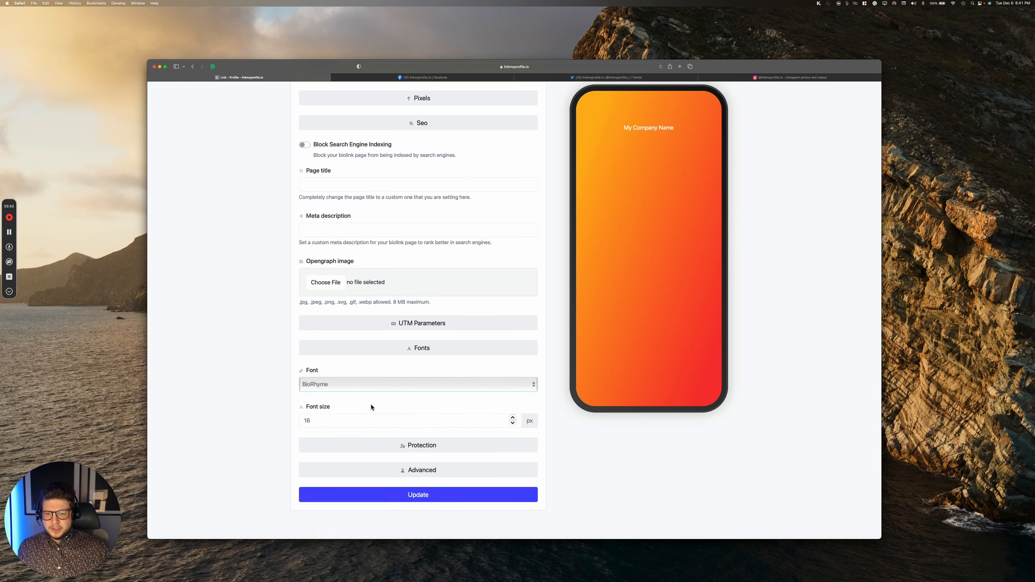
left_click(392, 495)
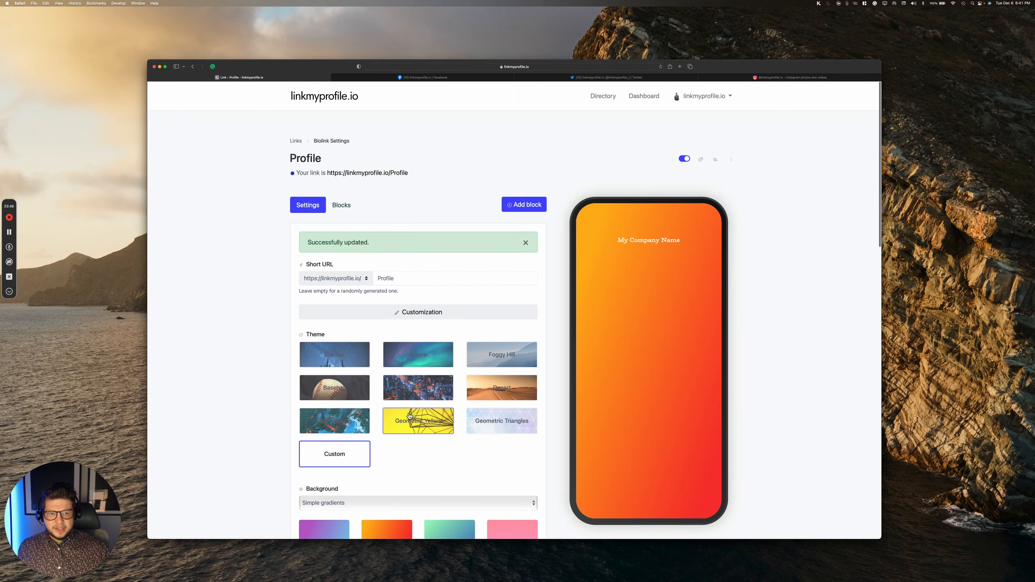
- Change the page font to Manrope and save the biolink settings
scroll(409, 413, "down", 5)
scroll(409, 414, "down", 6)
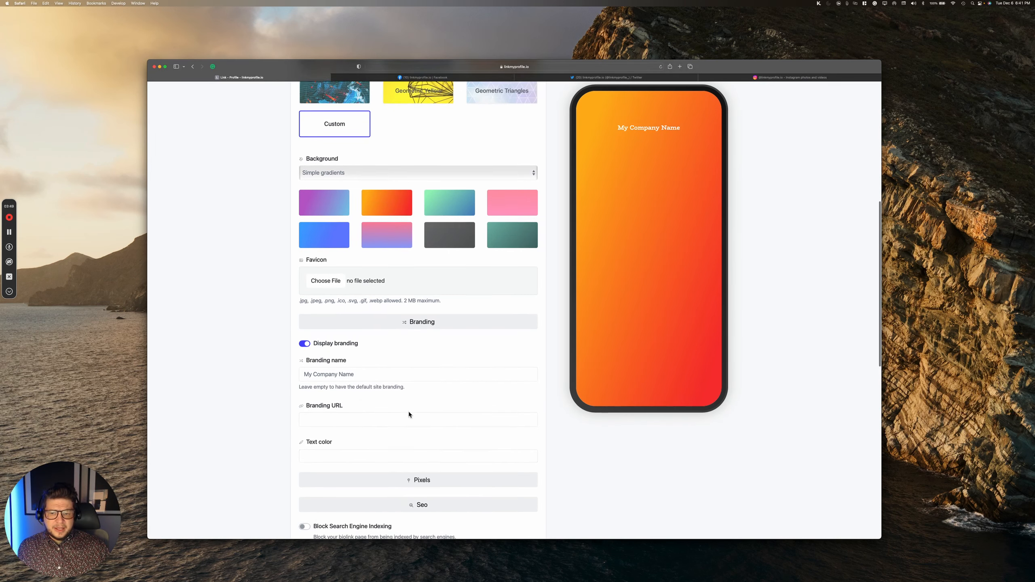
scroll(409, 415, "down", 5)
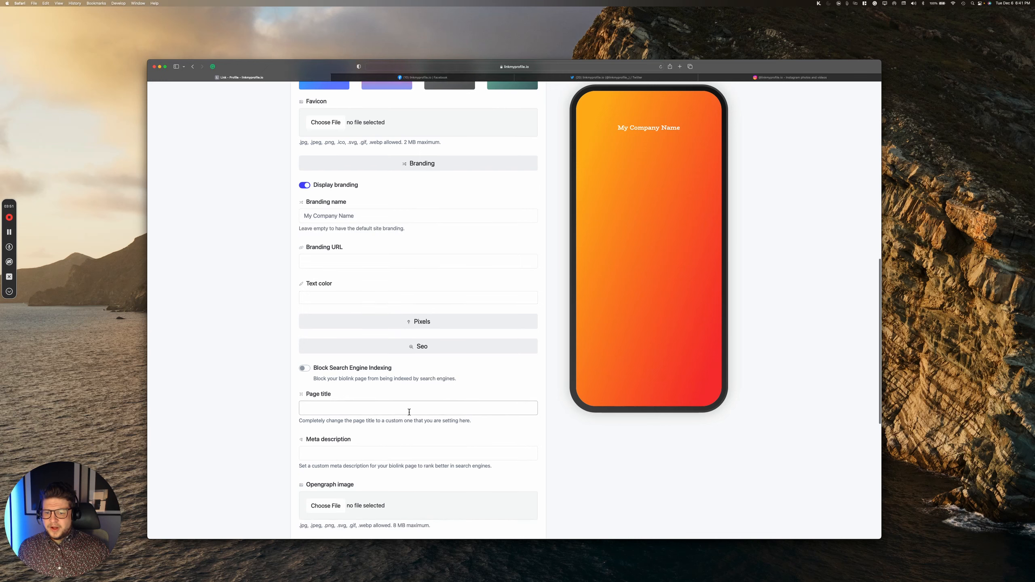
scroll(409, 415, "down", 4)
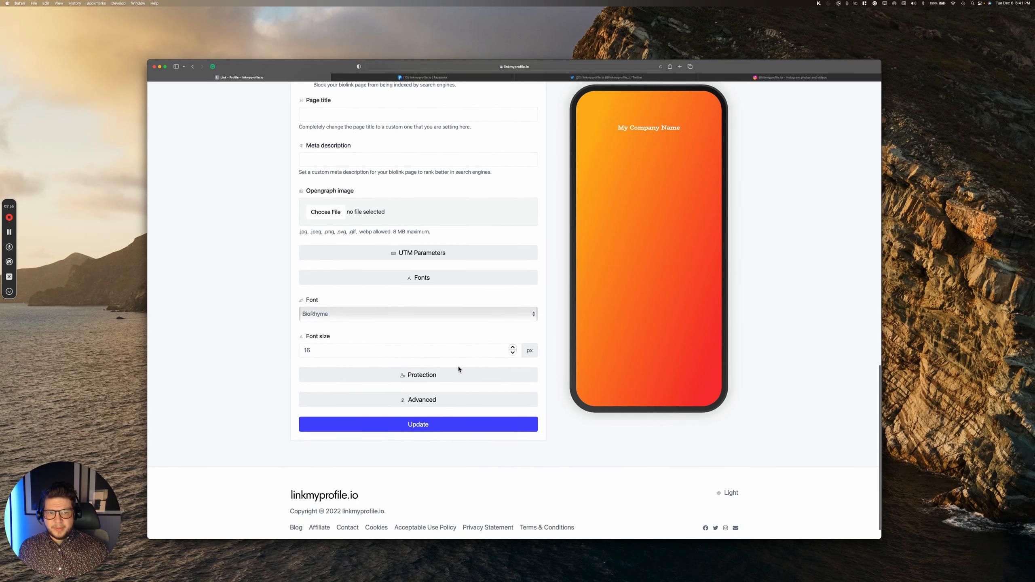
left_click(424, 309)
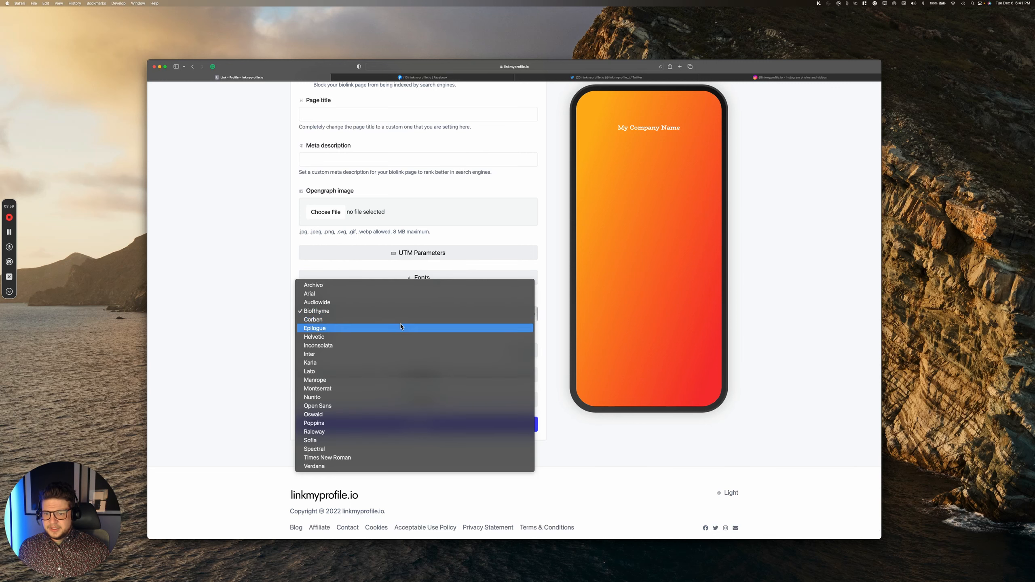
left_click(366, 380)
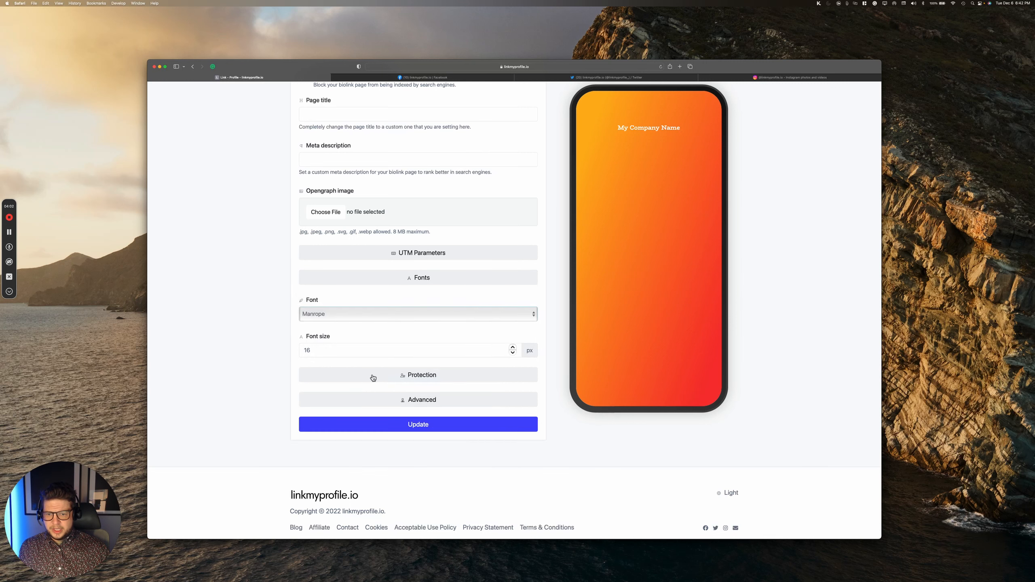
left_click(424, 426)
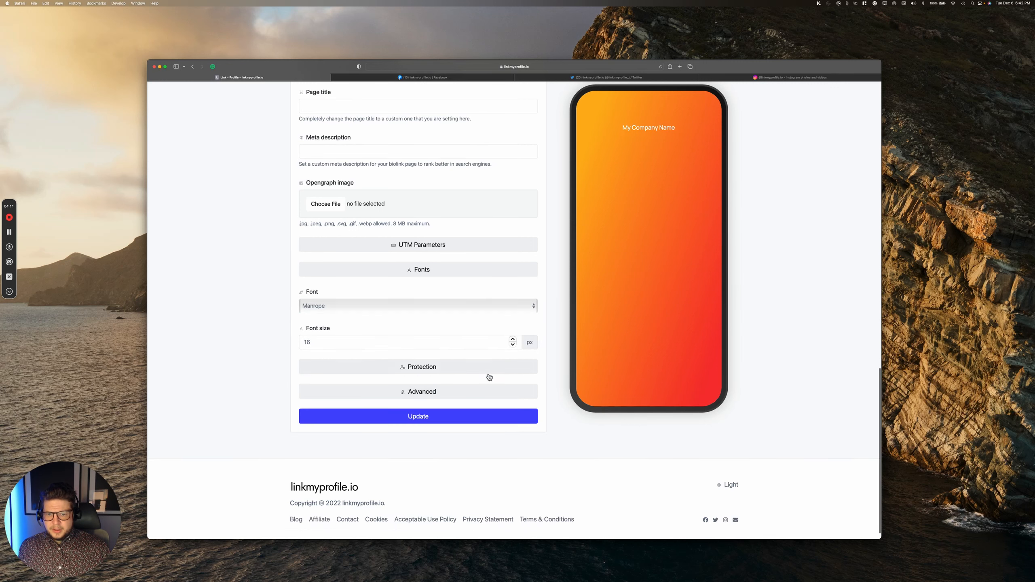
- Review the advanced project, Leap Link URL, custom CSS and custom JS settings, and save the biolink settings
left_click(484, 392)
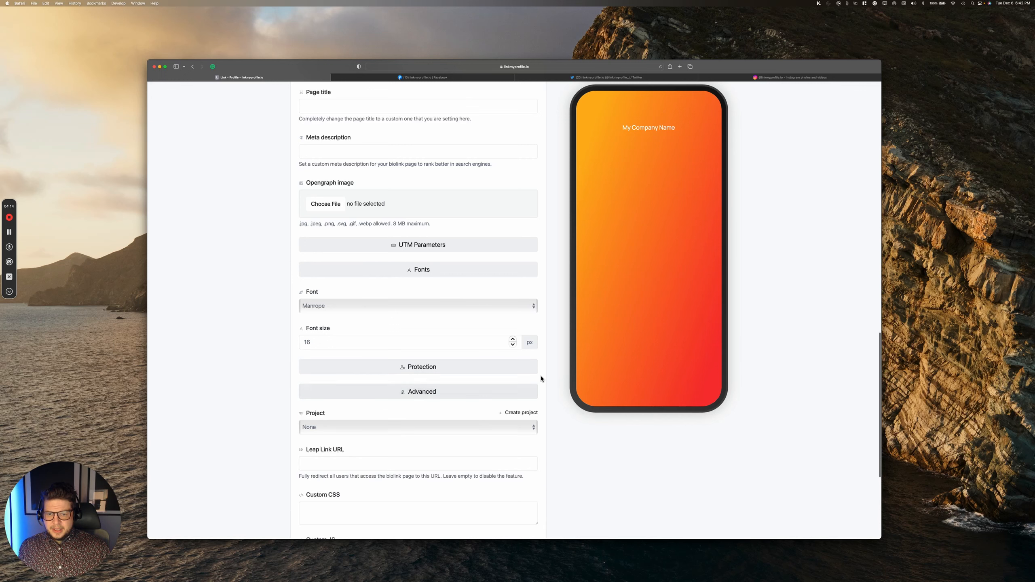
scroll(526, 375, "down", 5)
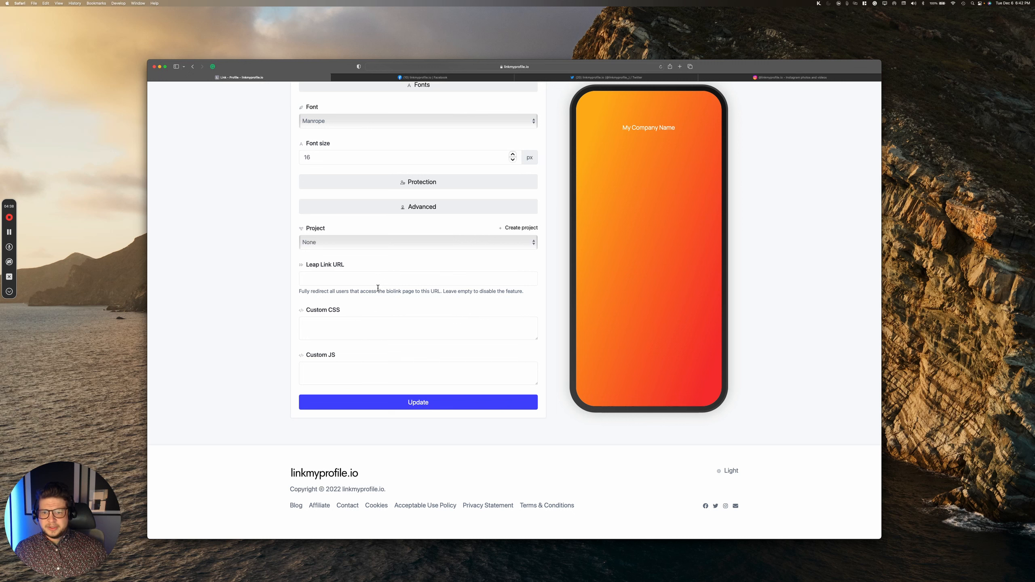
left_click(471, 280)
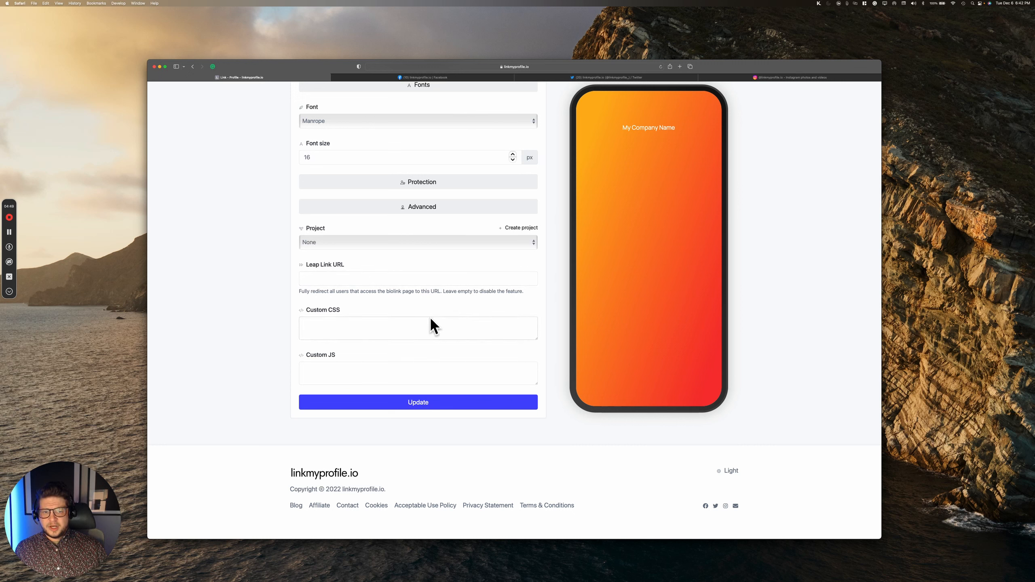
left_click(420, 405)
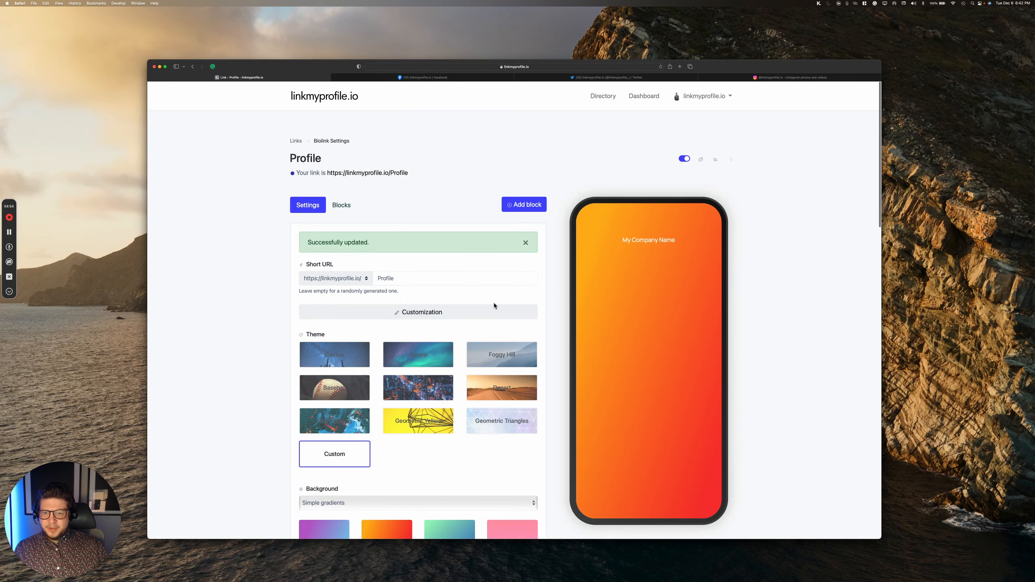
scroll(508, 305, "down", 10)
scroll(509, 305, "up", 10)
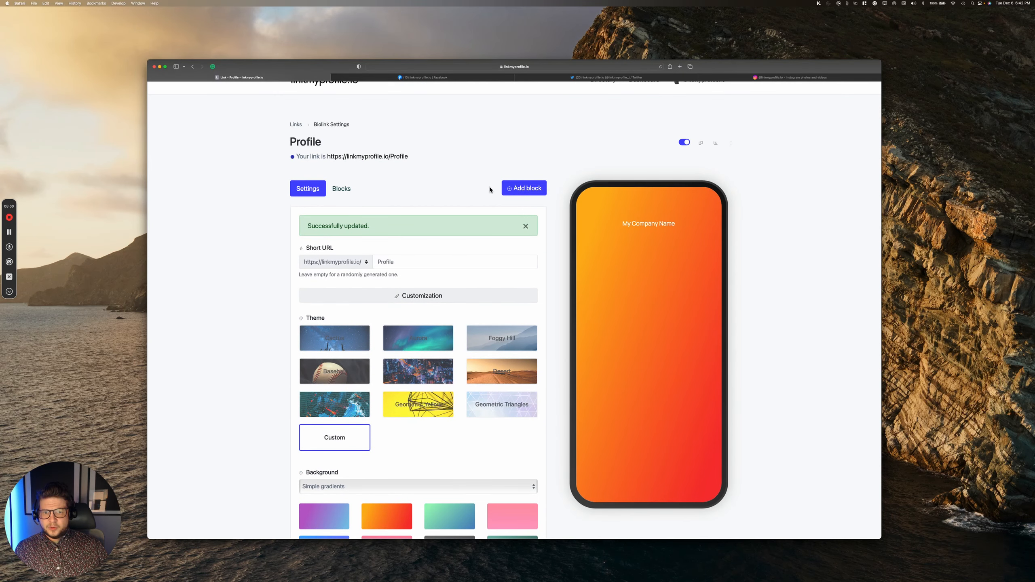
- Examine the available block types for the biolink page, from Link and Heading through to Product and Service
left_click(524, 188)
scroll(564, 200, "down", 5)
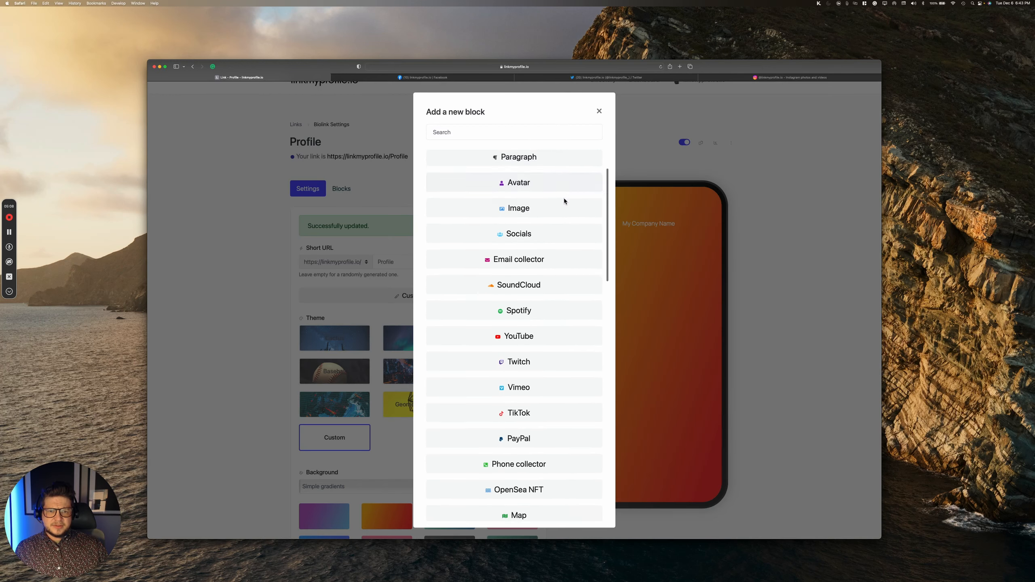
scroll(565, 202, "down", 10)
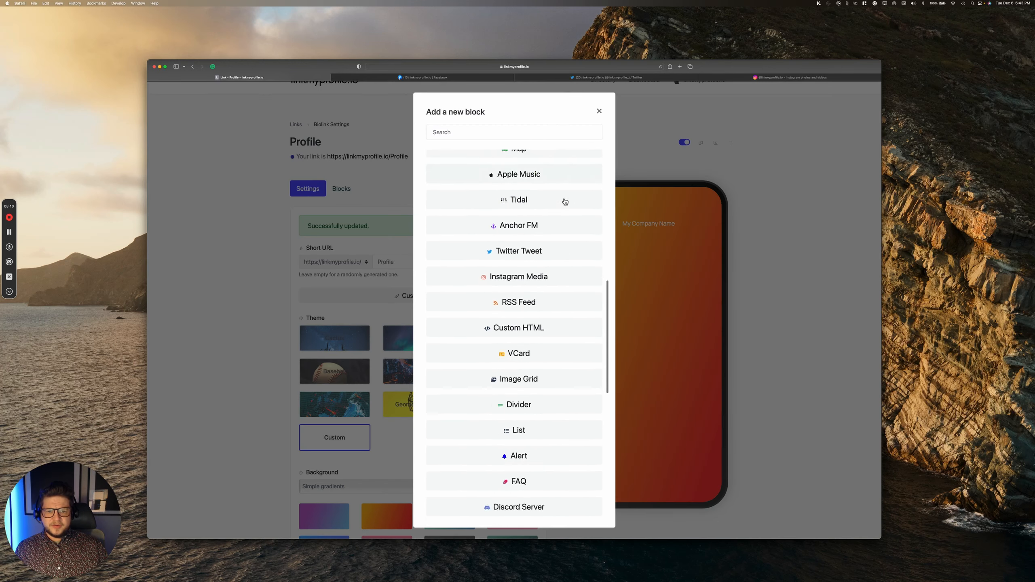
scroll(565, 201, "down", 10)
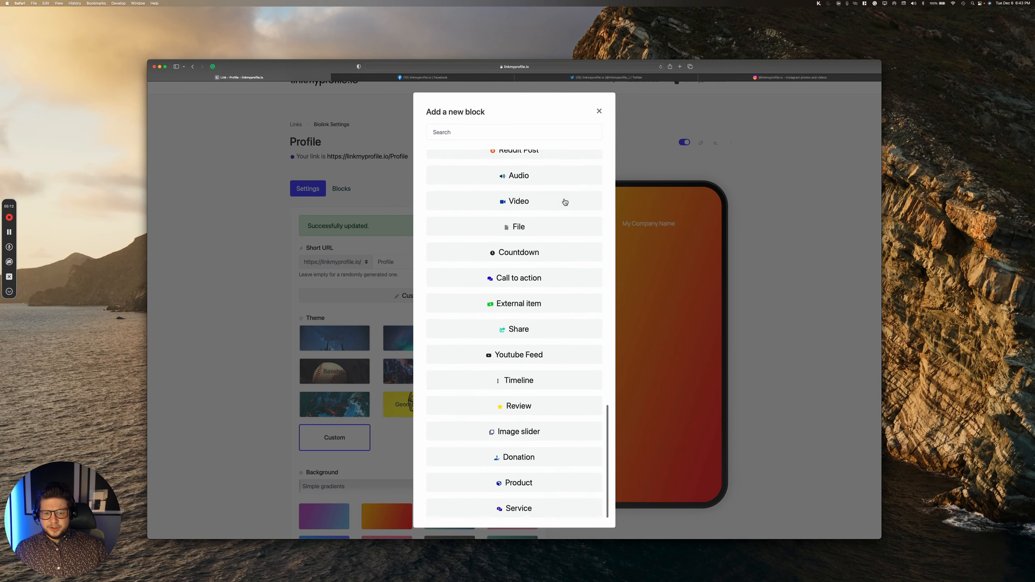
scroll(565, 201, "up", 6)
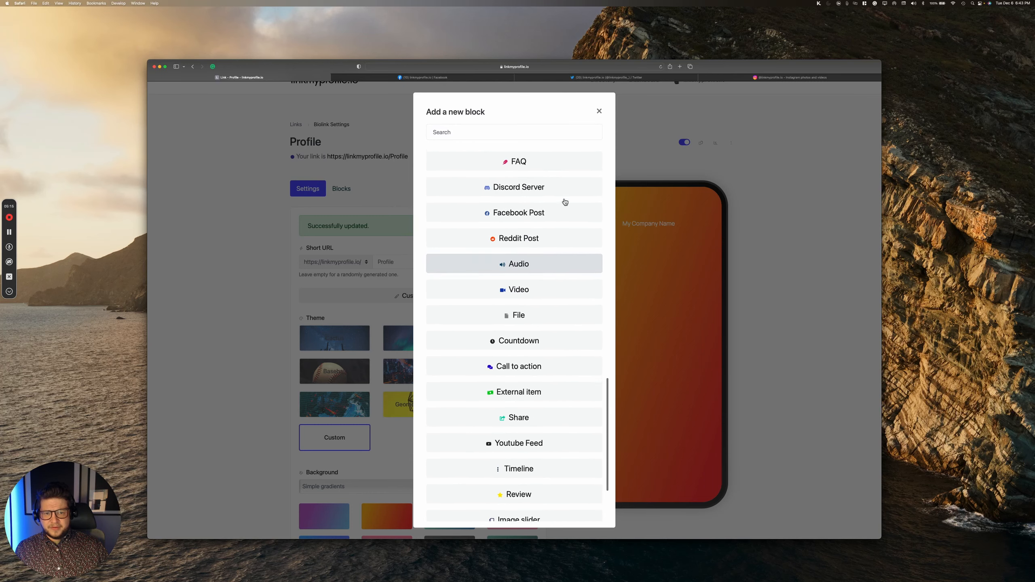
scroll(565, 201, "up", 7)
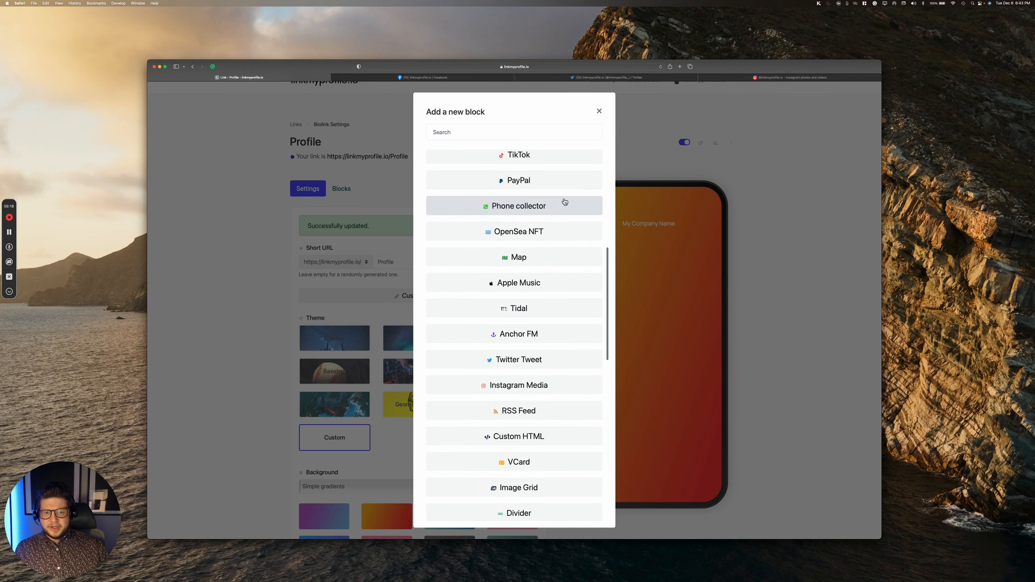
scroll(565, 201, "down", 10)
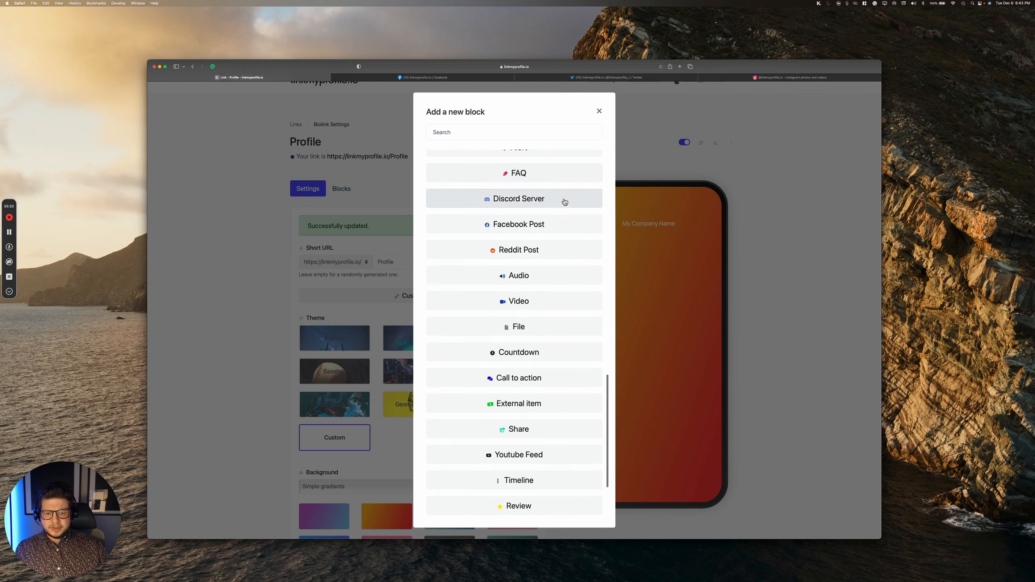
scroll(562, 202, "down", 1)
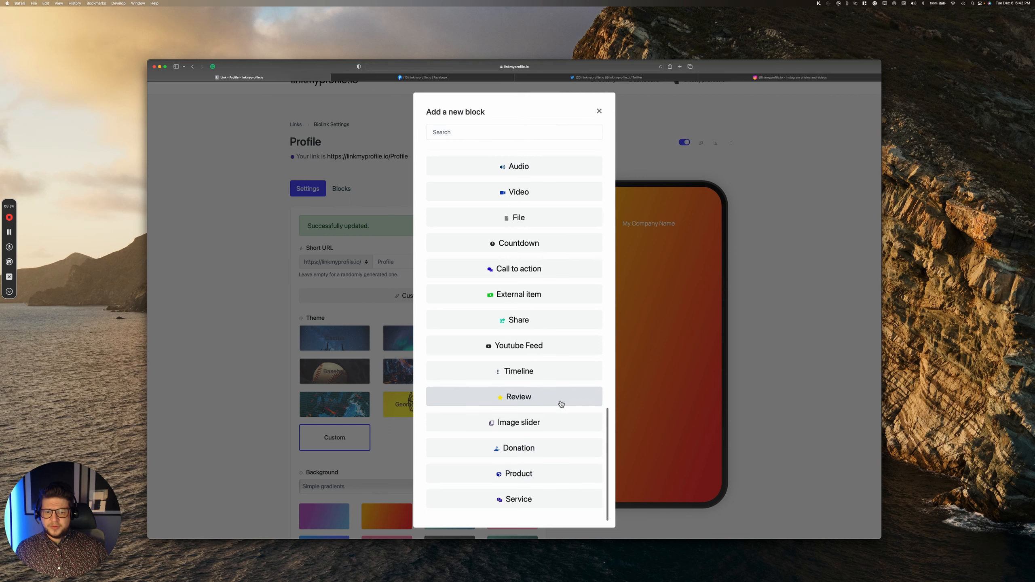
scroll(546, 397, "up", 2)
scroll(548, 327, "up", 5)
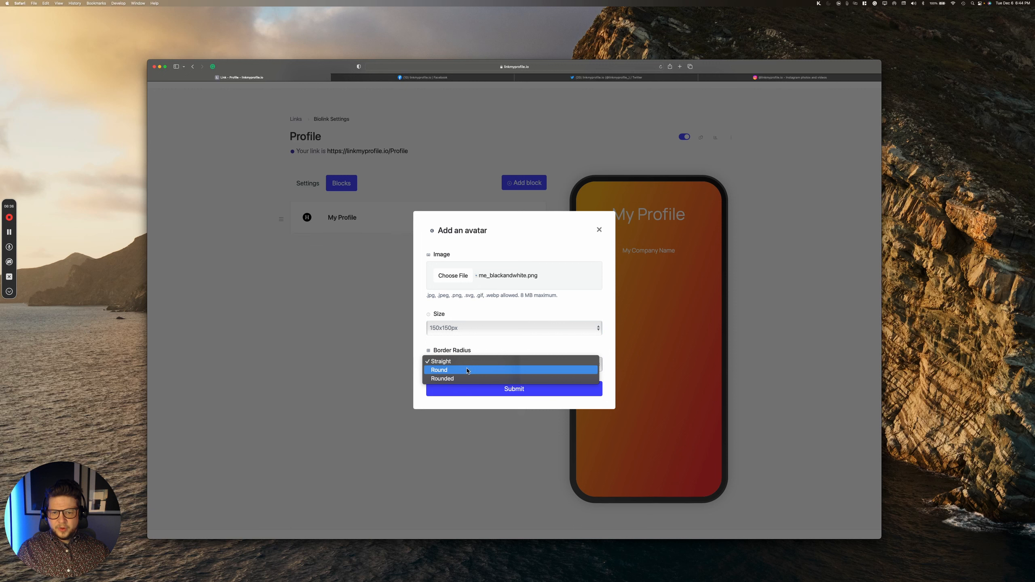
- Add the avatar with a Round border radius and move its block above the My Profile heading
left_click(467, 371)
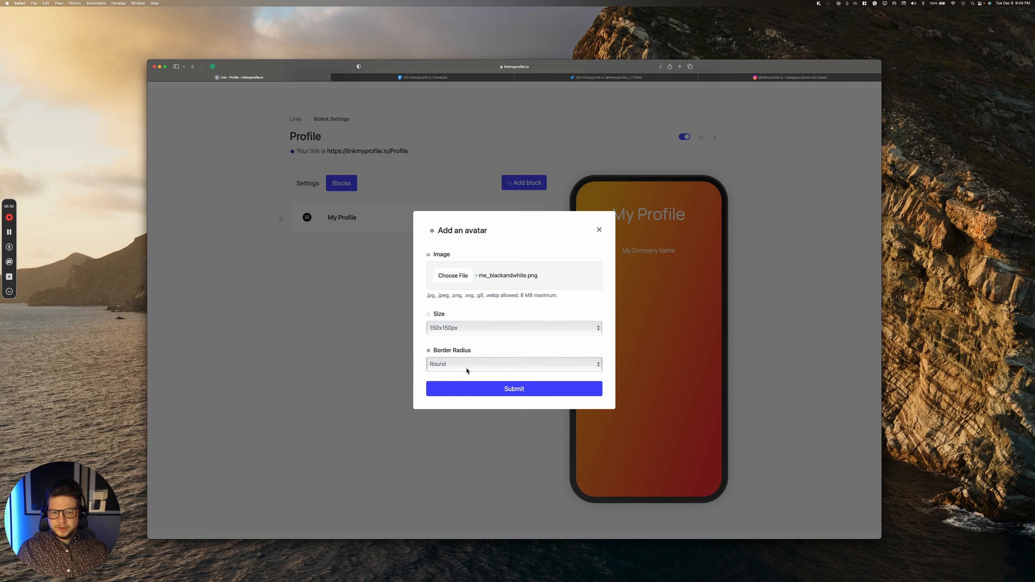
left_click(467, 390)
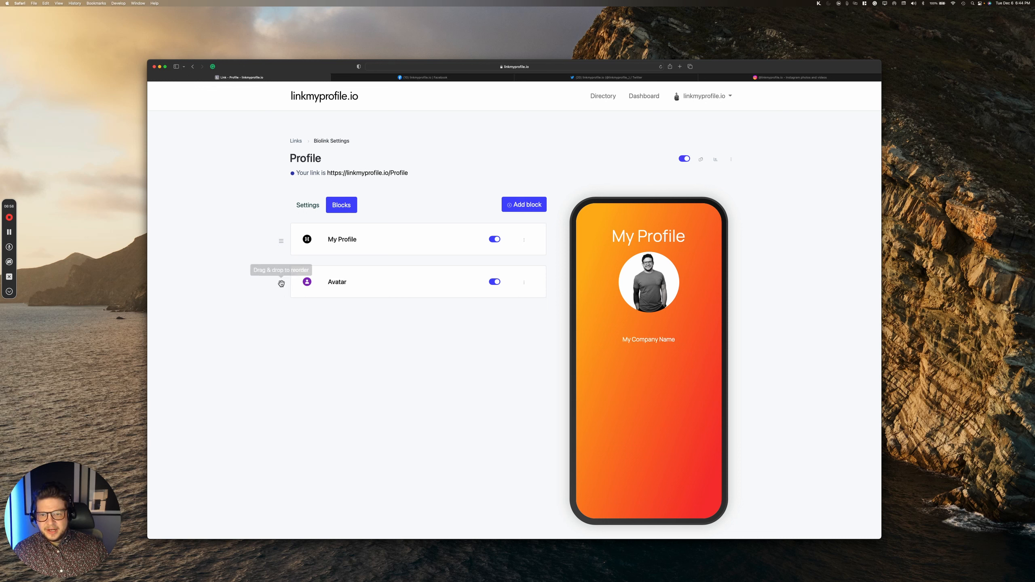
left_click_drag(281, 285, 281, 238)
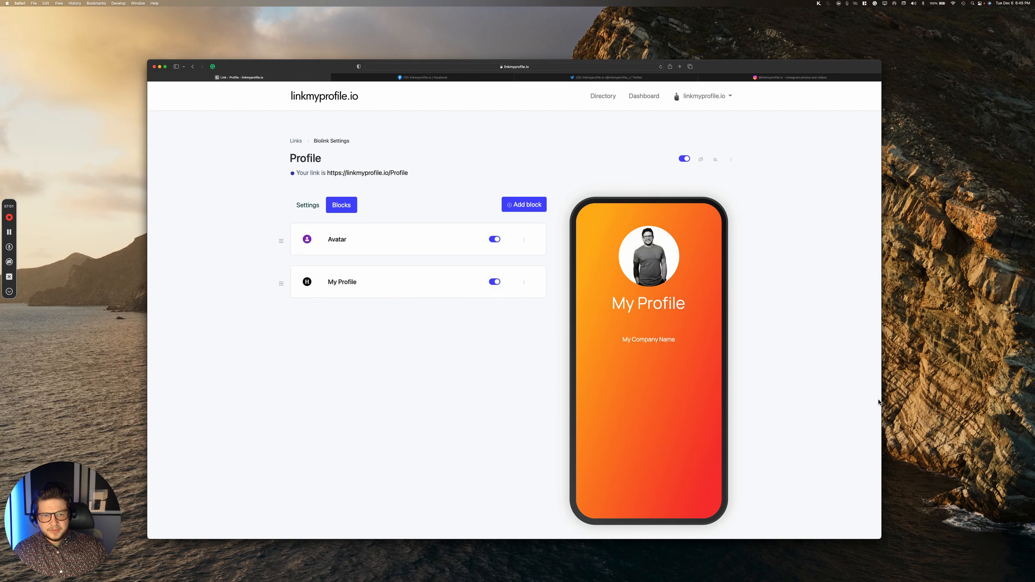
- Add a paragraph block reading "Learn about all of the different projects I'm involved in here."
left_click(524, 204)
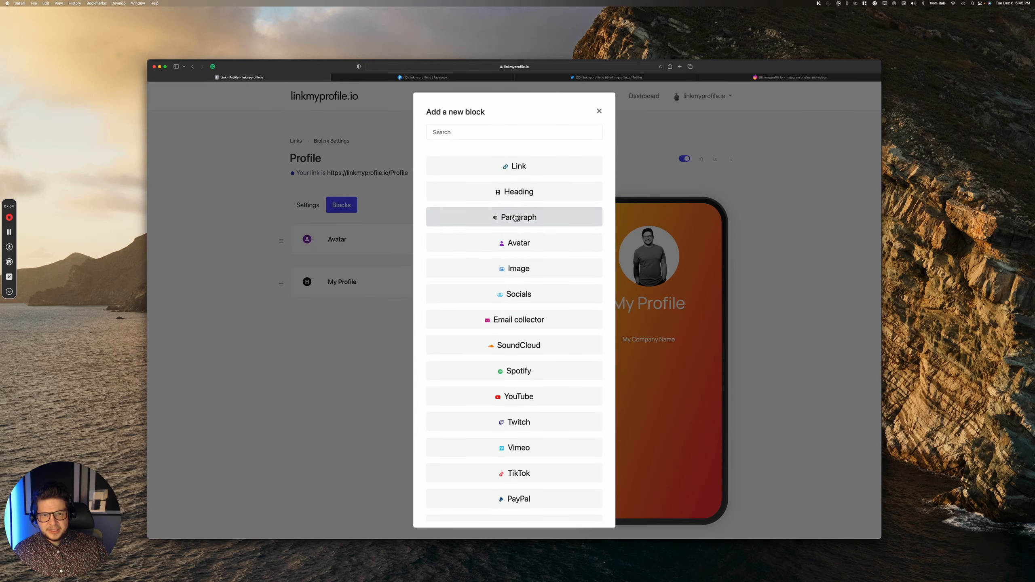
left_click(516, 217)
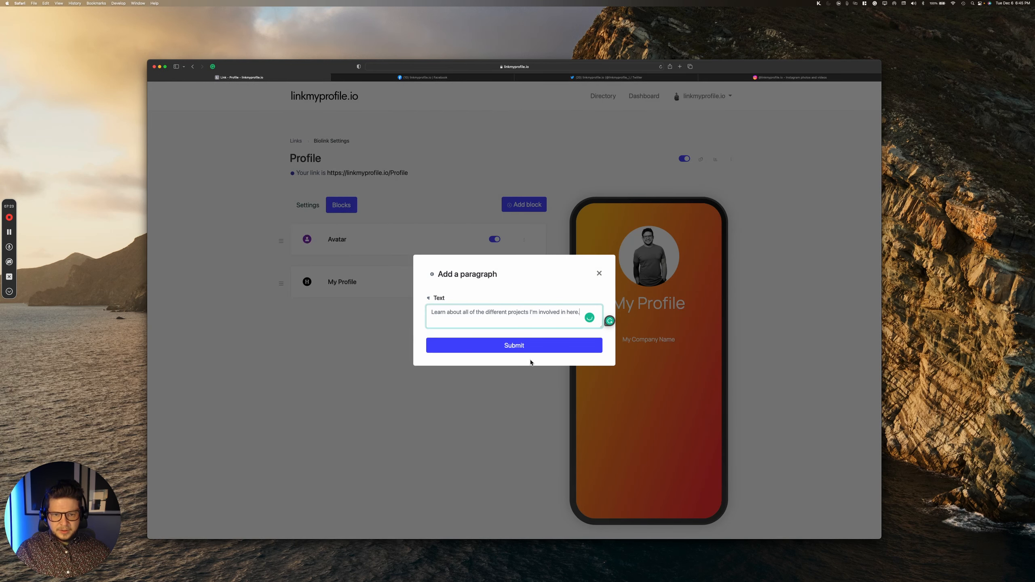
left_click(529, 351)
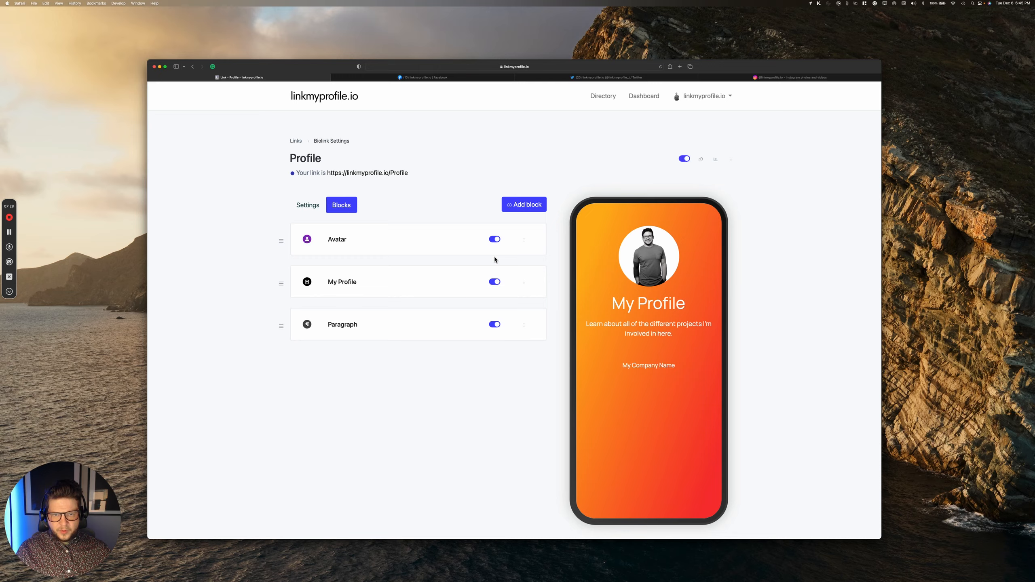
- Add an image block to the page using the file Effective_Feedback.png
left_click(527, 205)
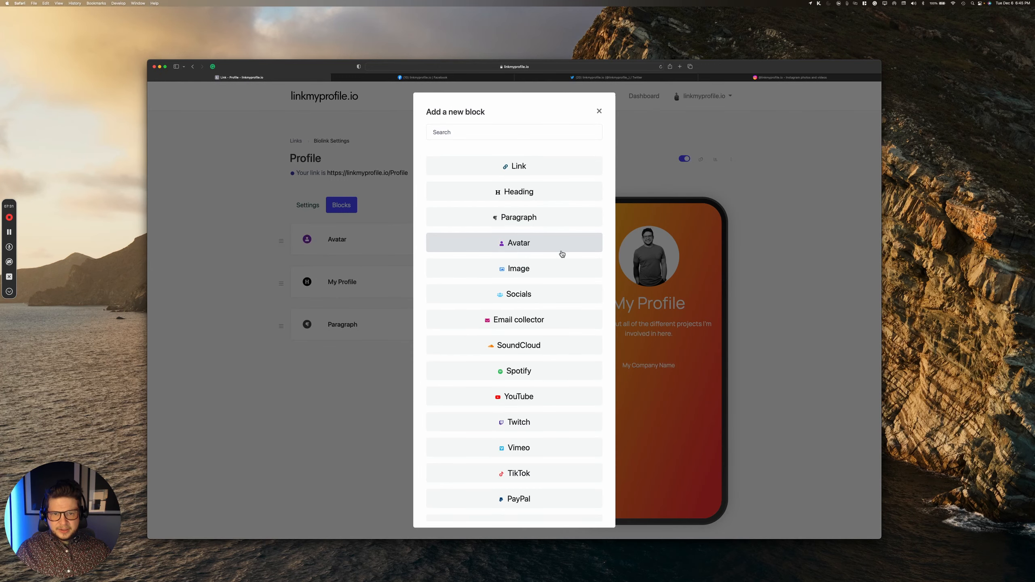
scroll(562, 254, "down", 1)
left_click(530, 247)
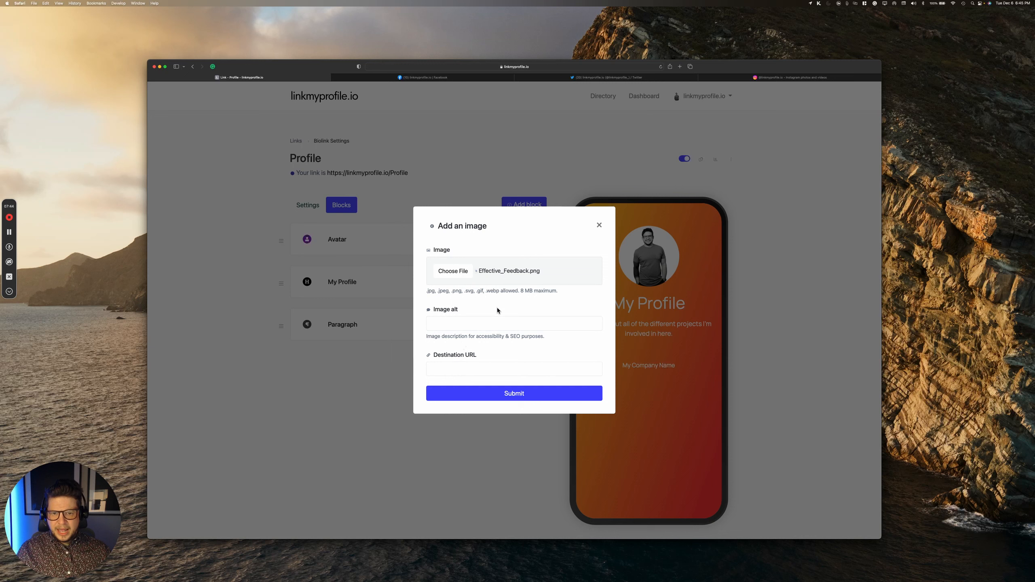
left_click(467, 325)
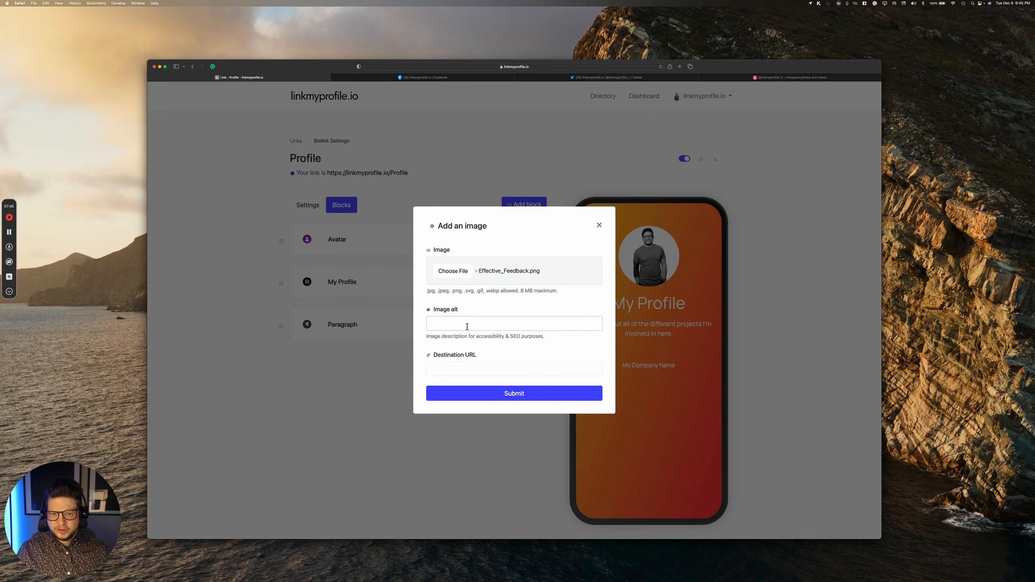
left_click(463, 365)
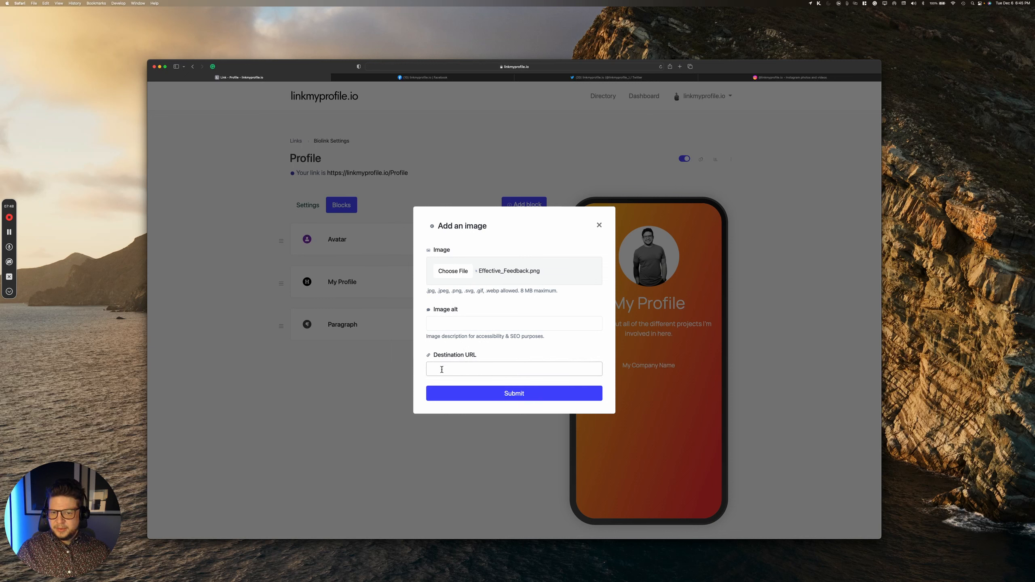
left_click(526, 397)
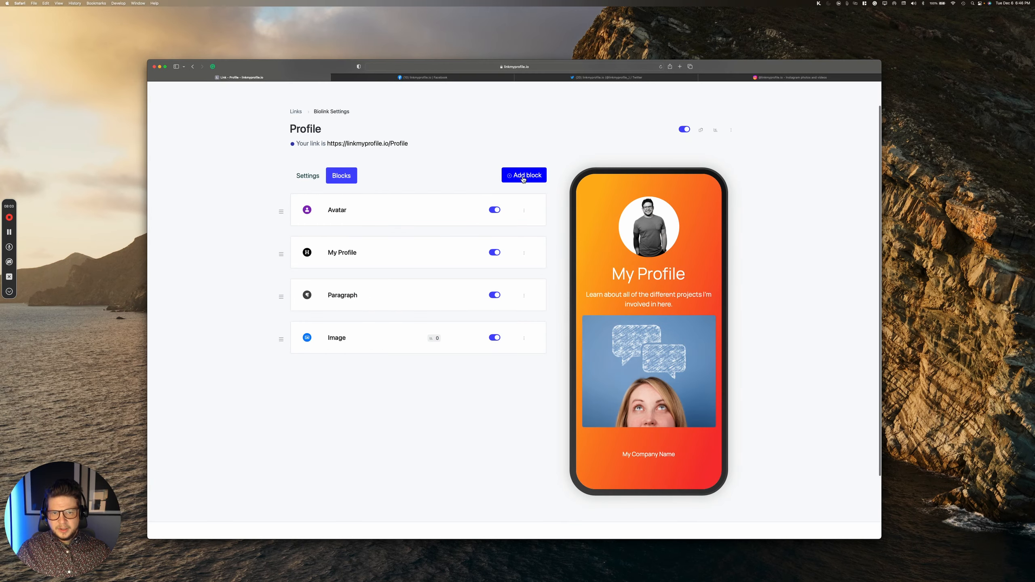
- Start a Socials block with white as the icon color and Large as the size
left_click(524, 176)
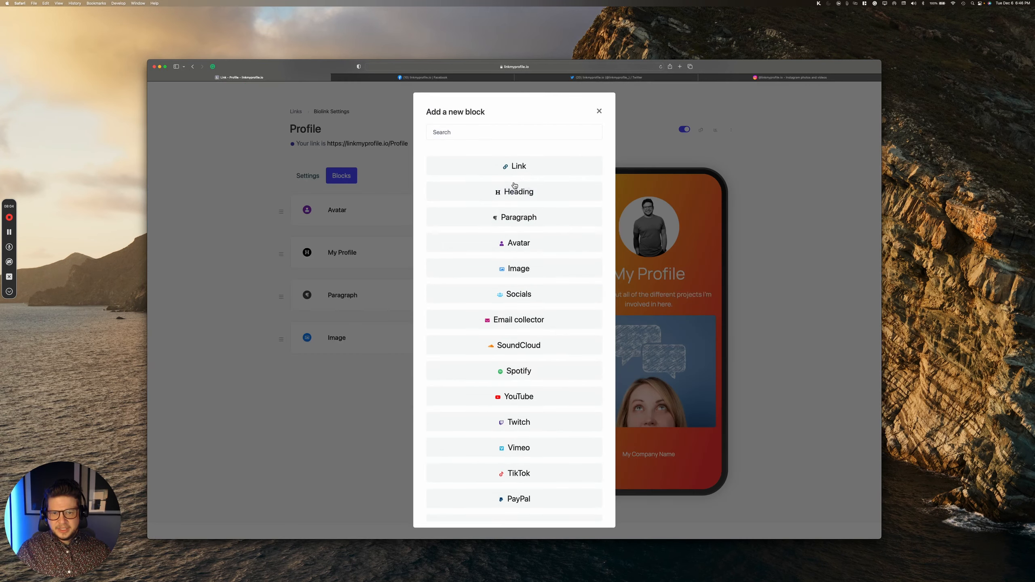
scroll(518, 271, "down", 1)
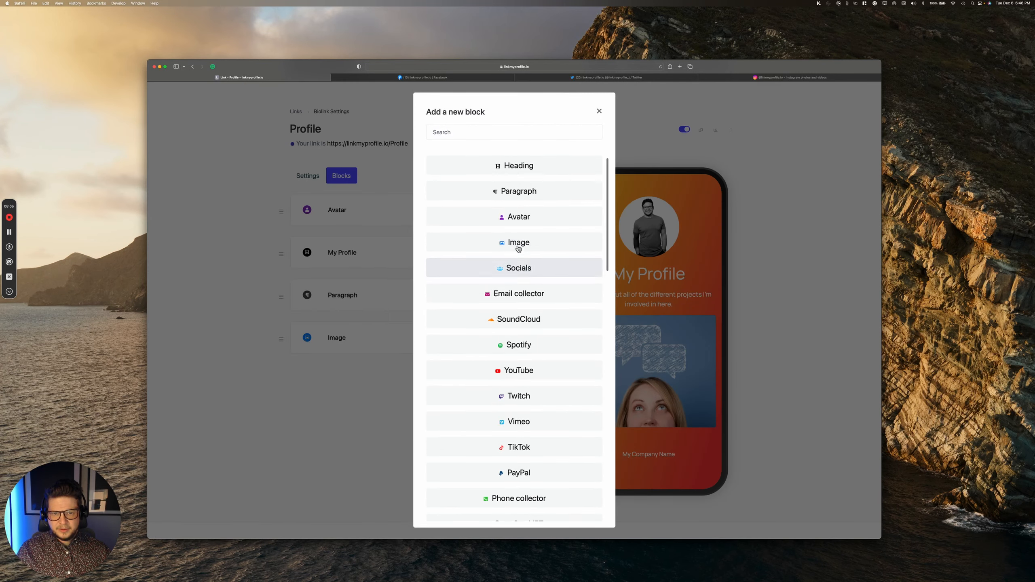
left_click(523, 274)
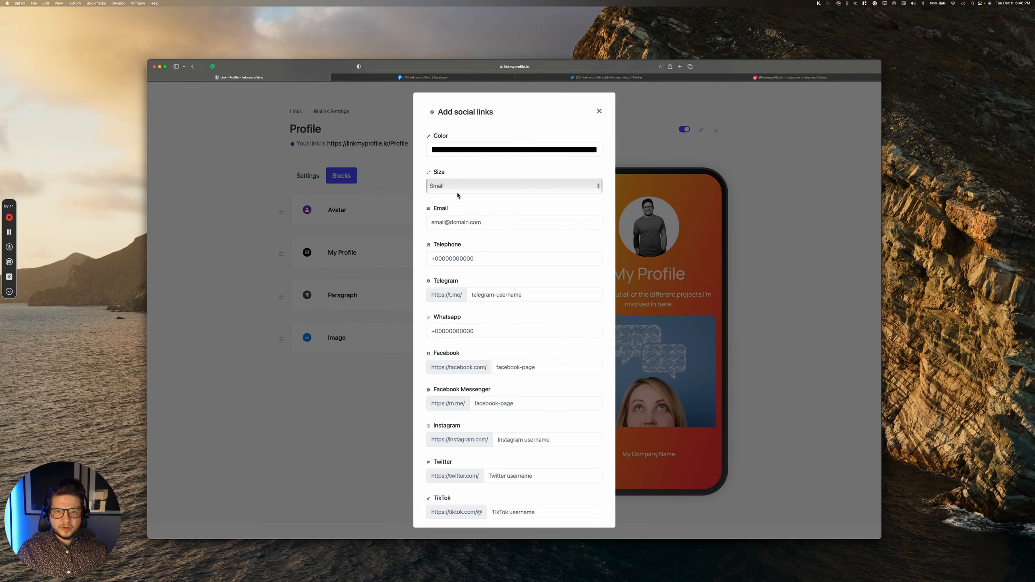
scroll(459, 193, "up", 1)
left_click(473, 151)
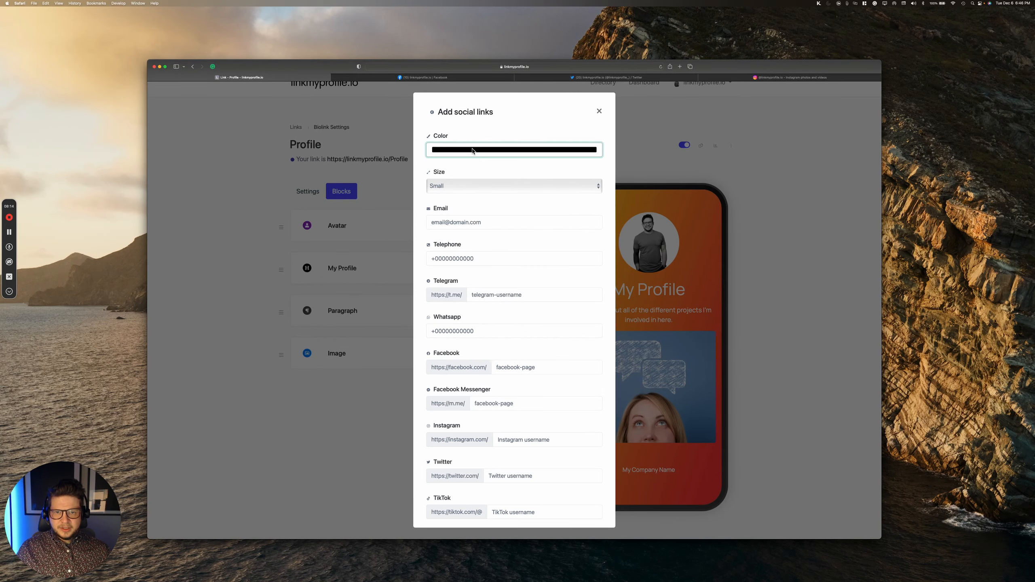
left_click(497, 164)
left_click(473, 187)
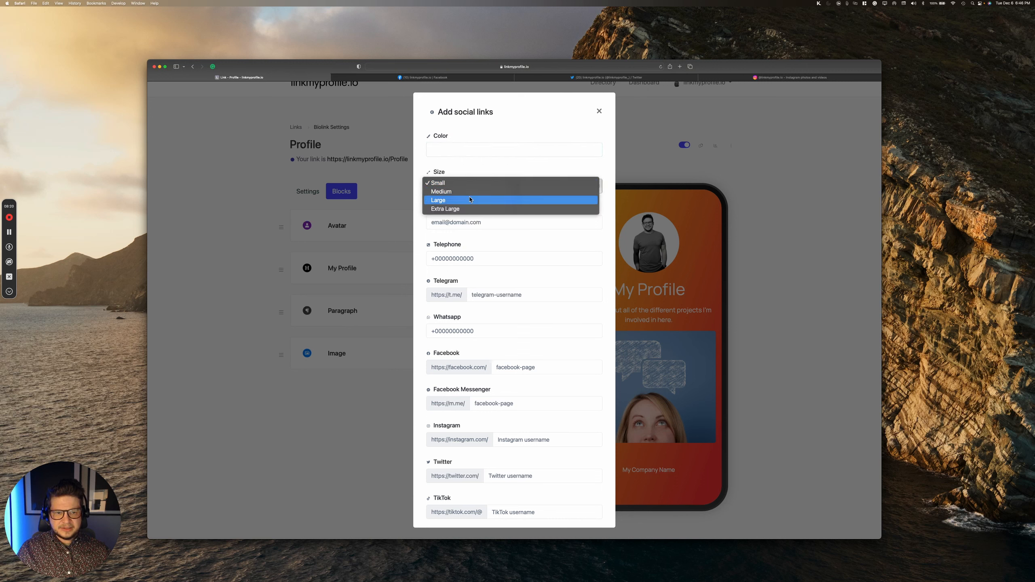
left_click(469, 198)
- Fill the social links with the support e-mail, linkmyprofile.io for Facebook and Instagram, and linkmyprofile_ for Twitter
left_click(485, 223)
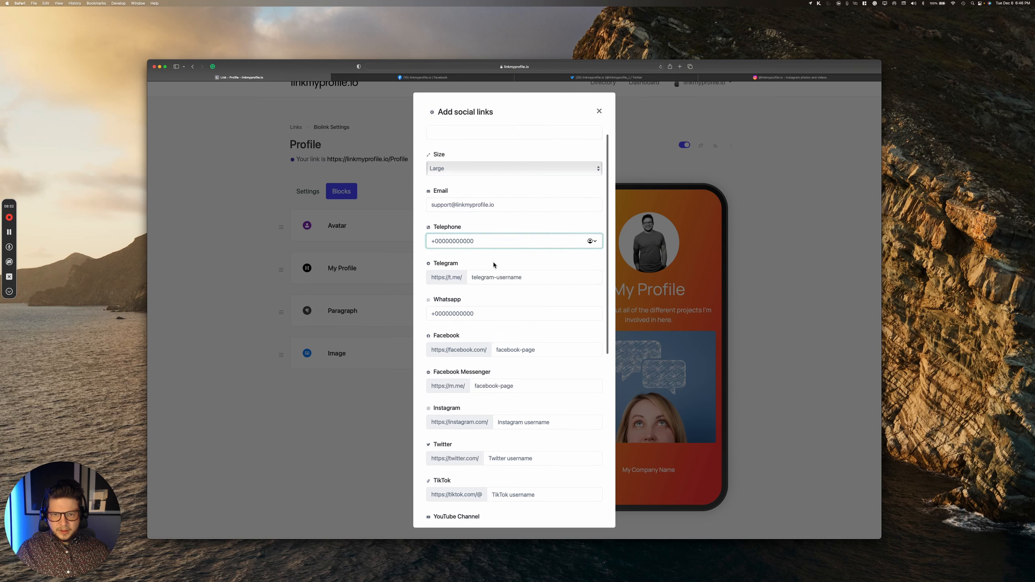
scroll(493, 265, "down", 5)
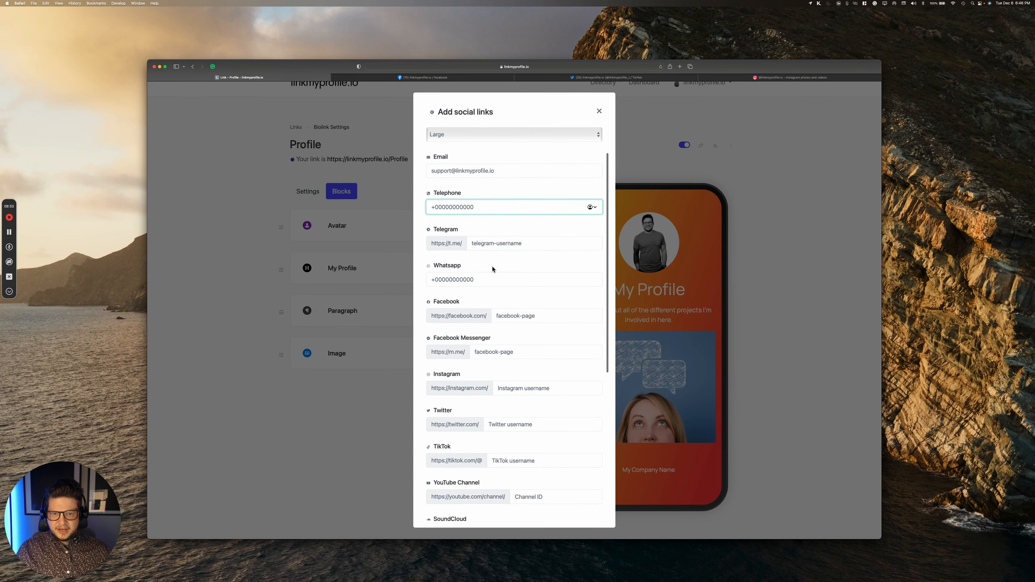
scroll(492, 269, "down", 2)
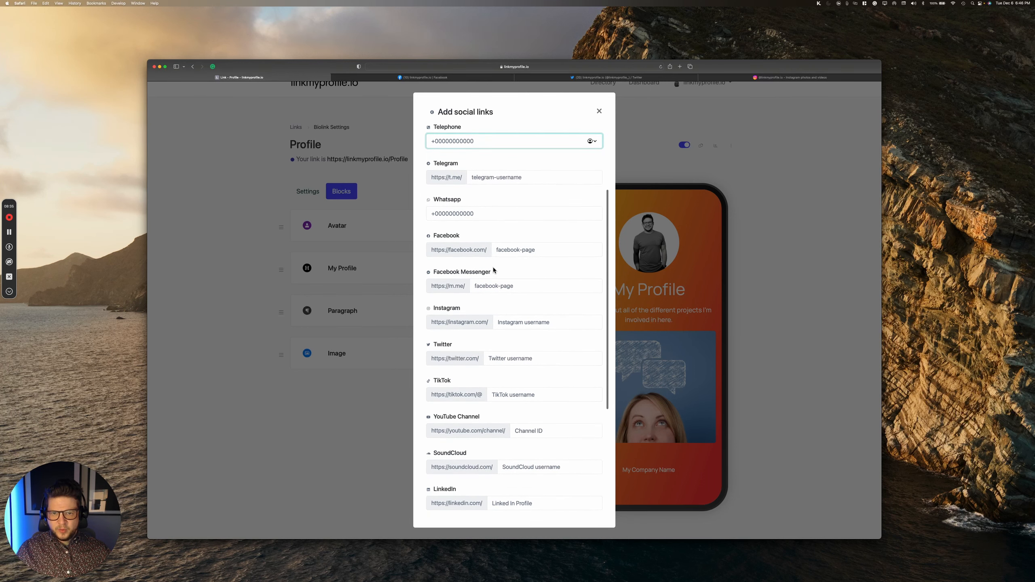
left_click(423, 77)
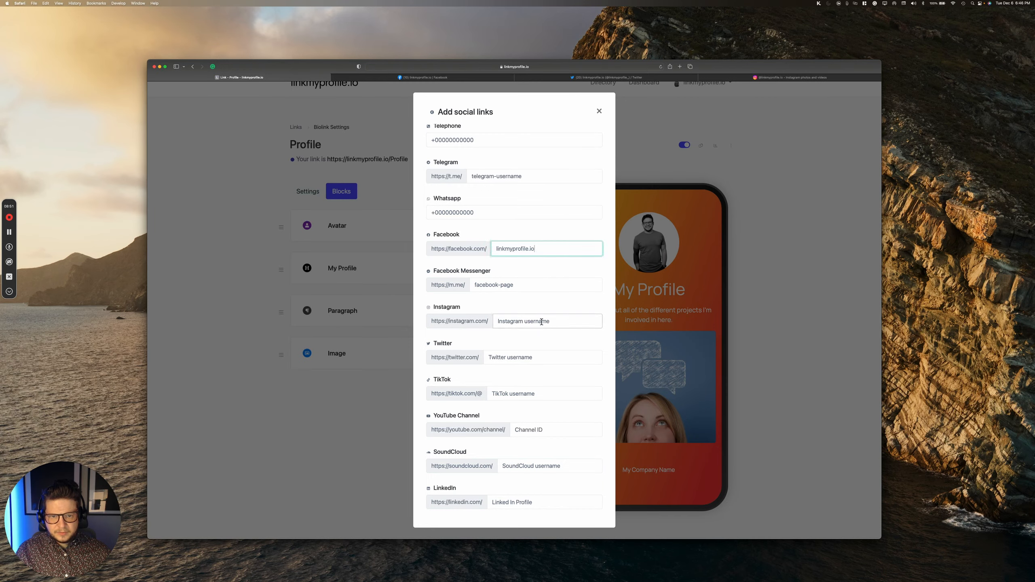
left_click(543, 321)
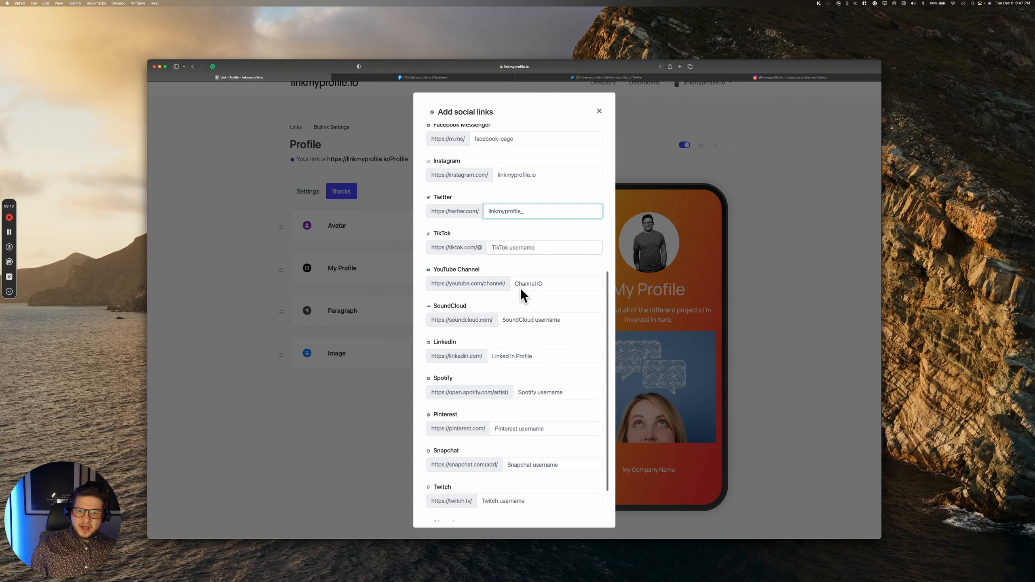
- Review the remaining social network fields and submit the Socials block to the page
scroll(494, 366, "down", 3)
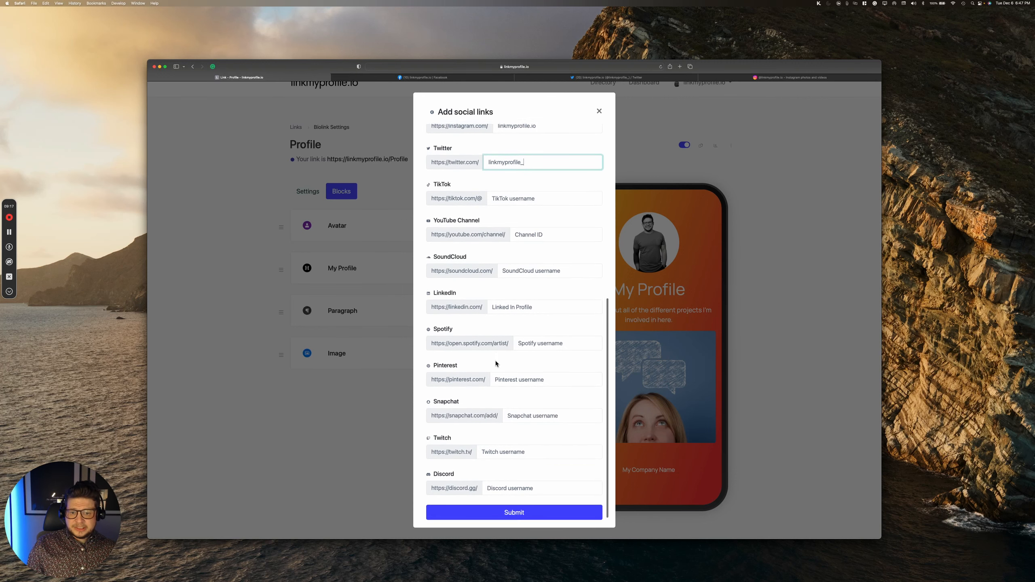
scroll(506, 350, "up", 4)
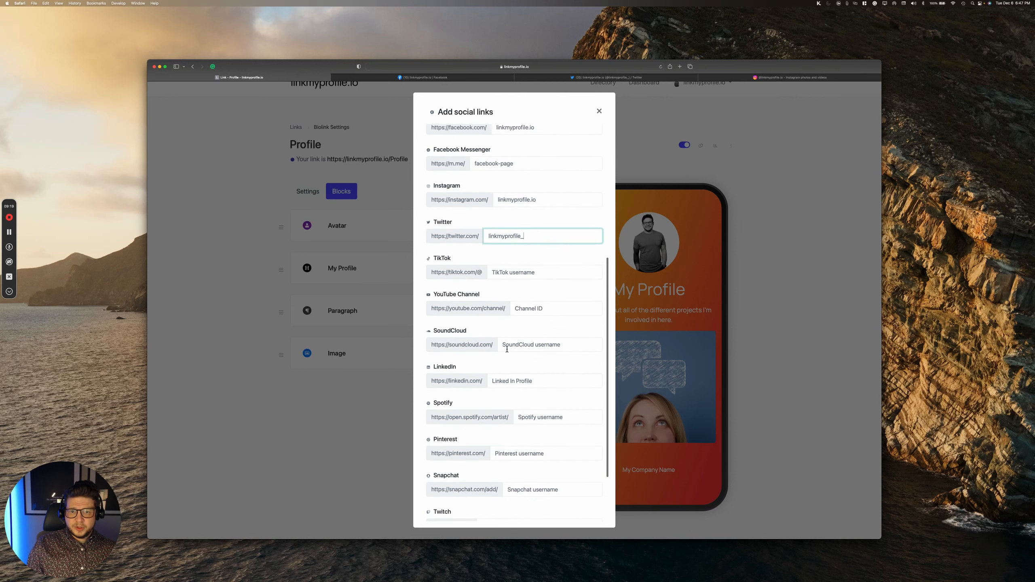
scroll(506, 350, "up", 8)
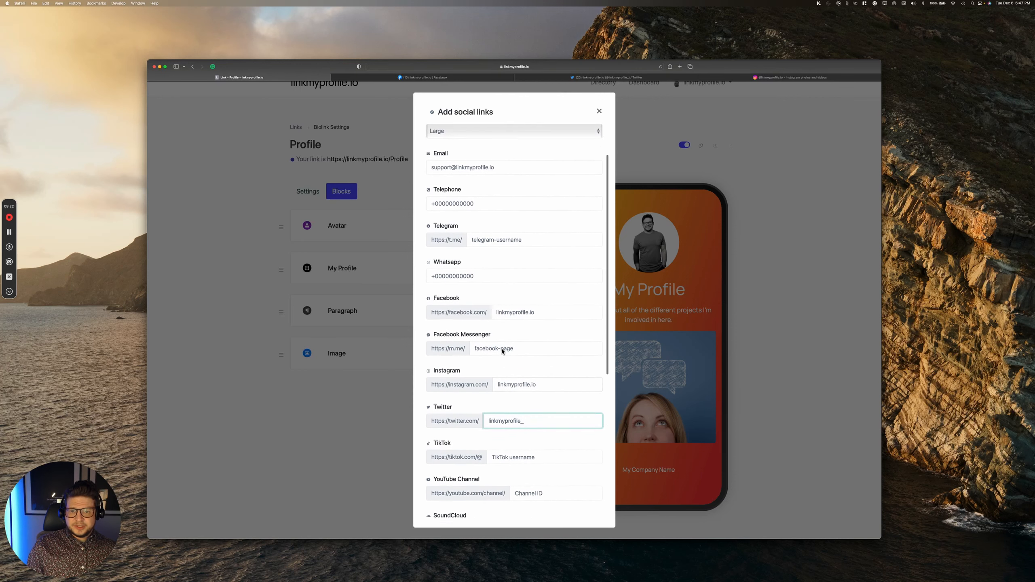
scroll(503, 351, "up", 3)
scroll(503, 352, "down", 8)
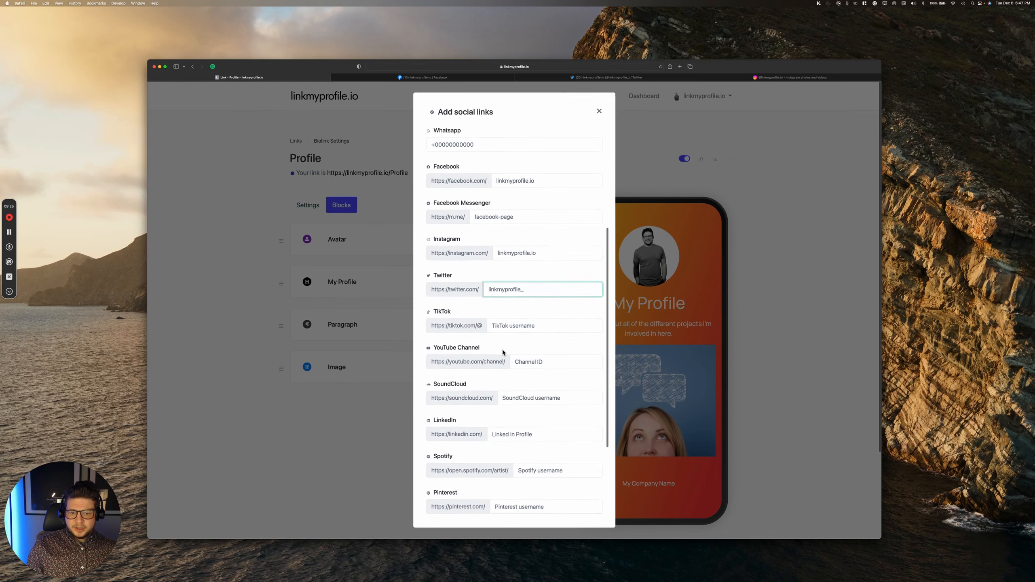
scroll(505, 348, "down", 5)
left_click(530, 506)
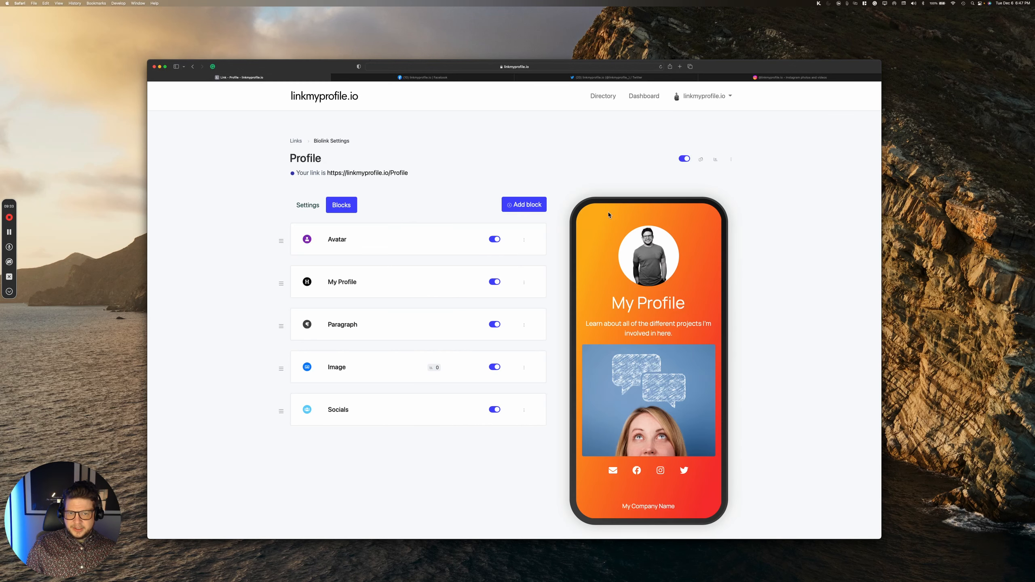
- Add an e-mail sign-up block named Join my Newsletter and check it in the phone preview
left_click(525, 204)
scroll(533, 259, "down", 2)
left_click(530, 290)
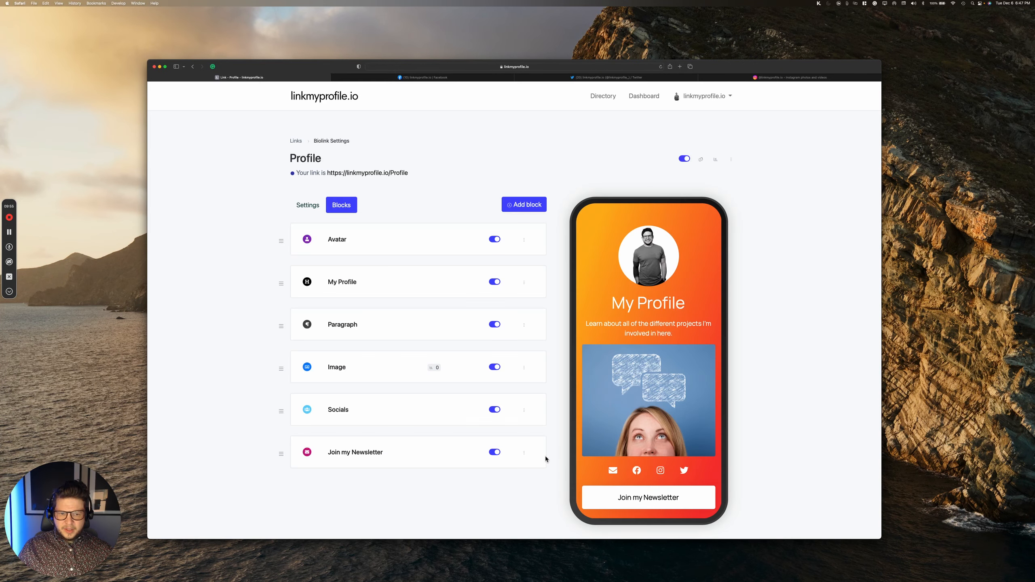
scroll(687, 299, "down", 2)
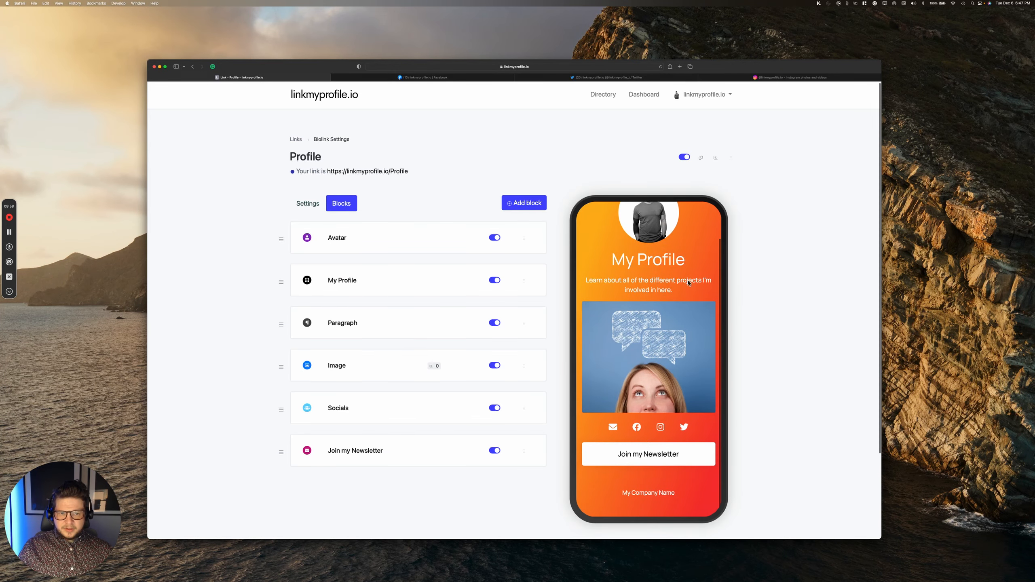
scroll(670, 348, "up", 2)
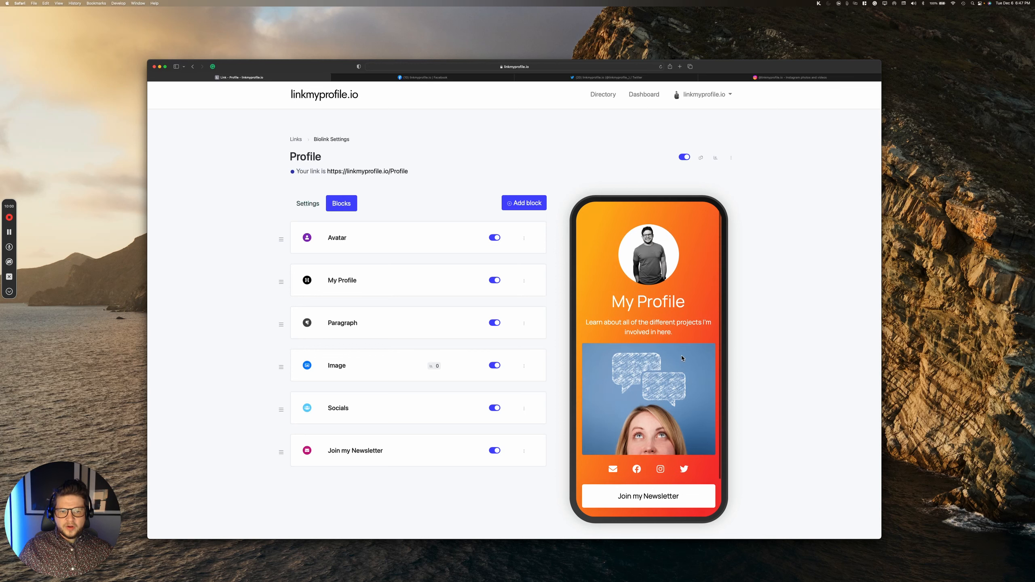
scroll(683, 358, "down", 2)
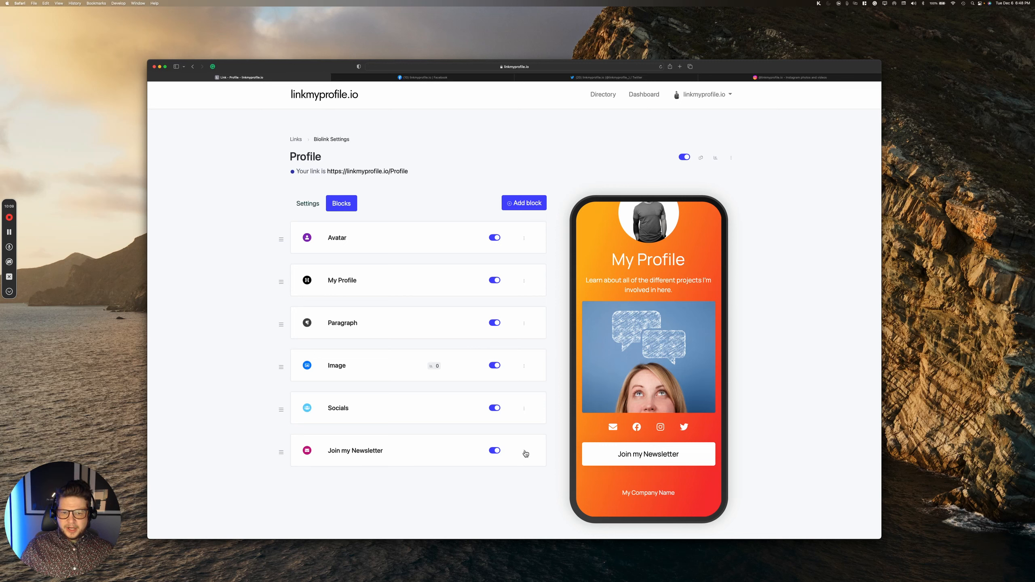
- Edit the Join my Newsletter block's customization settings and set its border radius to Round
left_click(524, 452)
scroll(524, 448, "down", 1)
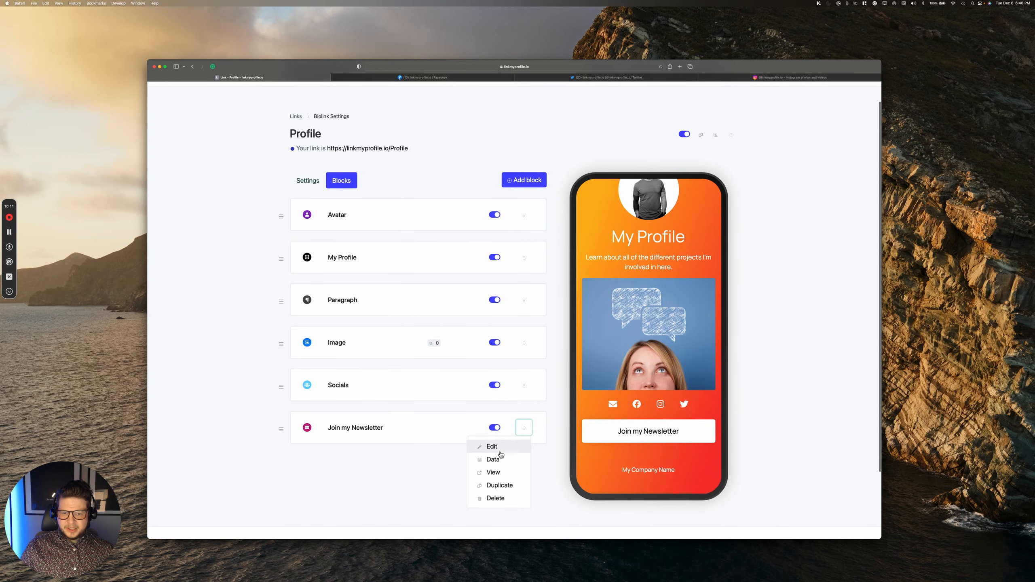
left_click(501, 452)
scroll(493, 465, "down", 4)
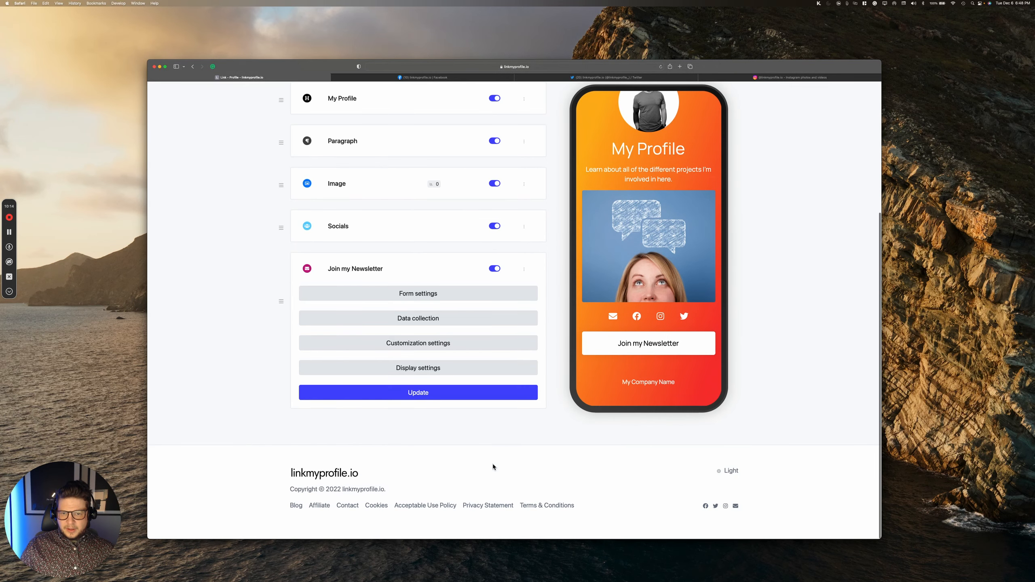
left_click(431, 346)
scroll(378, 400, "down", 2)
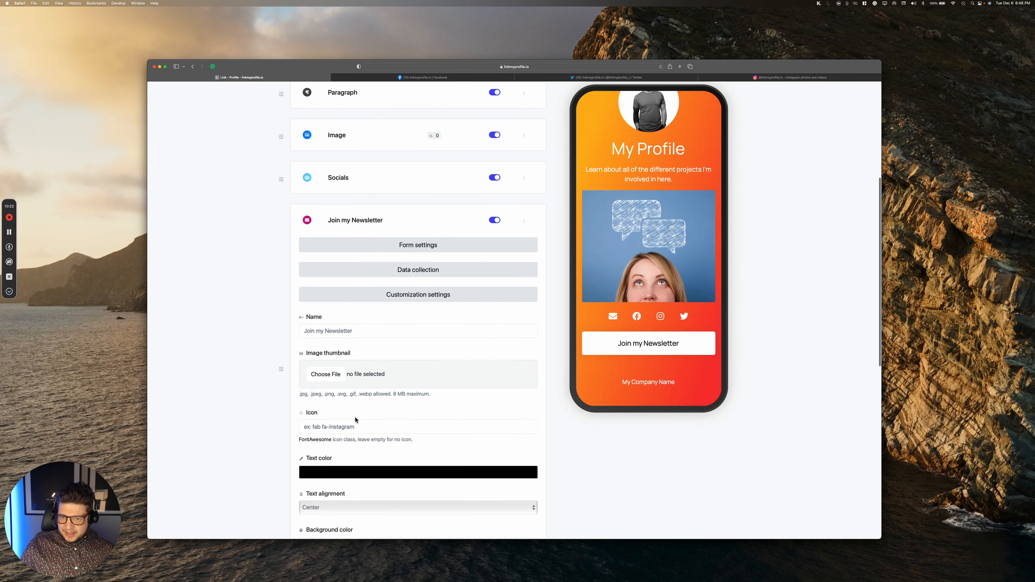
scroll(335, 459, "down", 2)
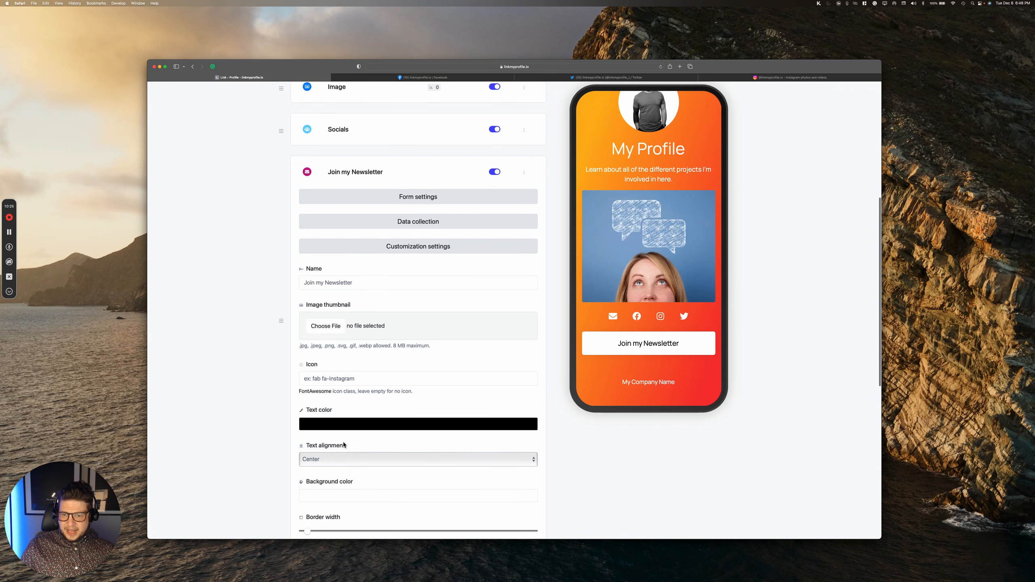
scroll(366, 450, "down", 3)
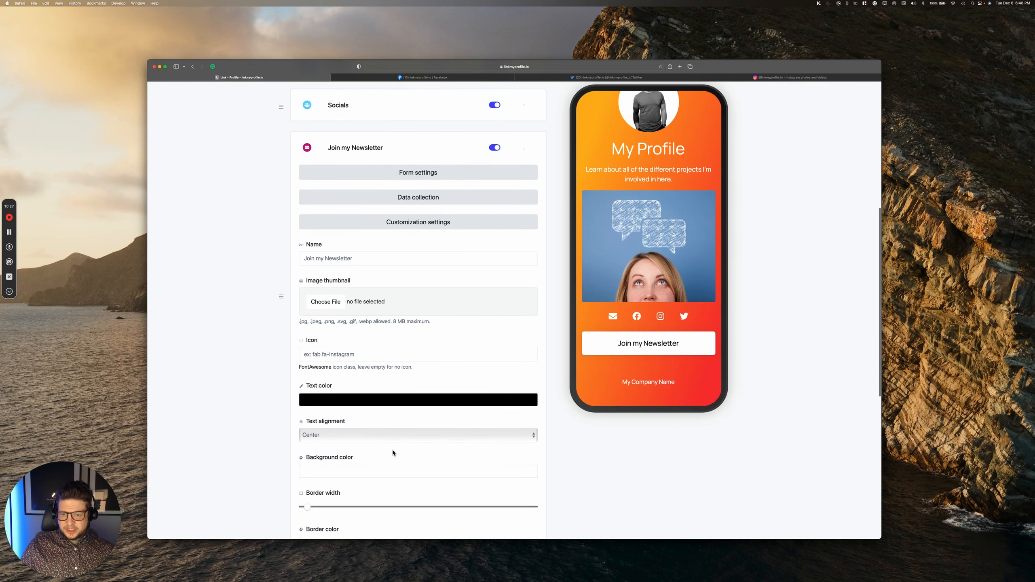
scroll(391, 448, "down", 5)
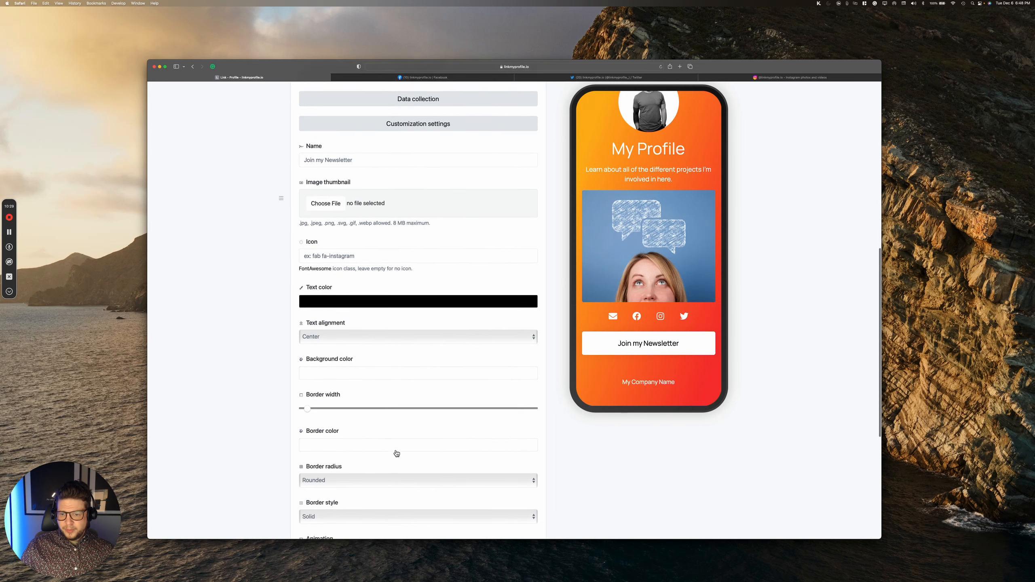
left_click(381, 432)
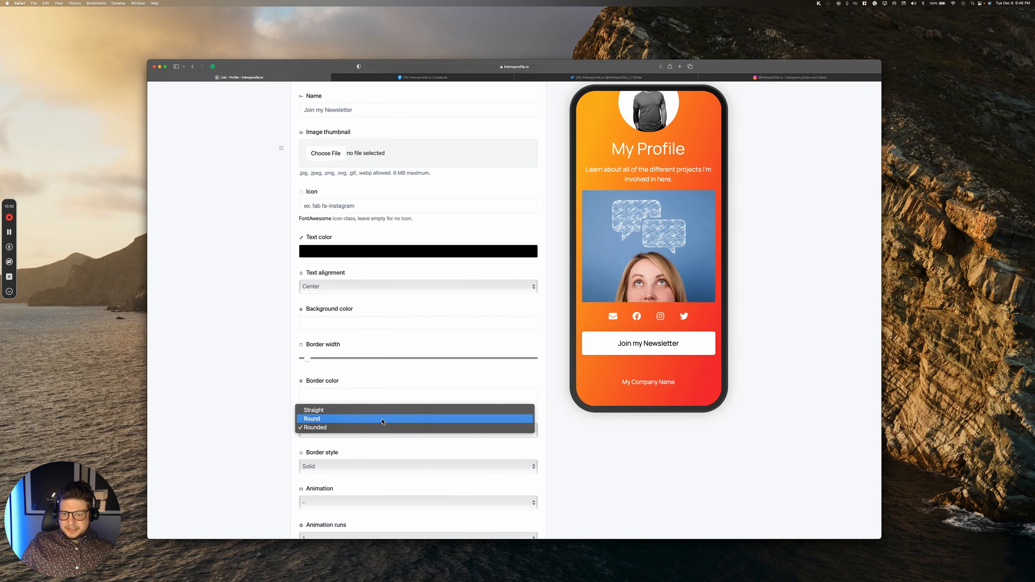
left_click(381, 420)
- Give the Join my Newsletter button a bounce animation with Infinite runs and update the block
scroll(319, 426, "down", 5)
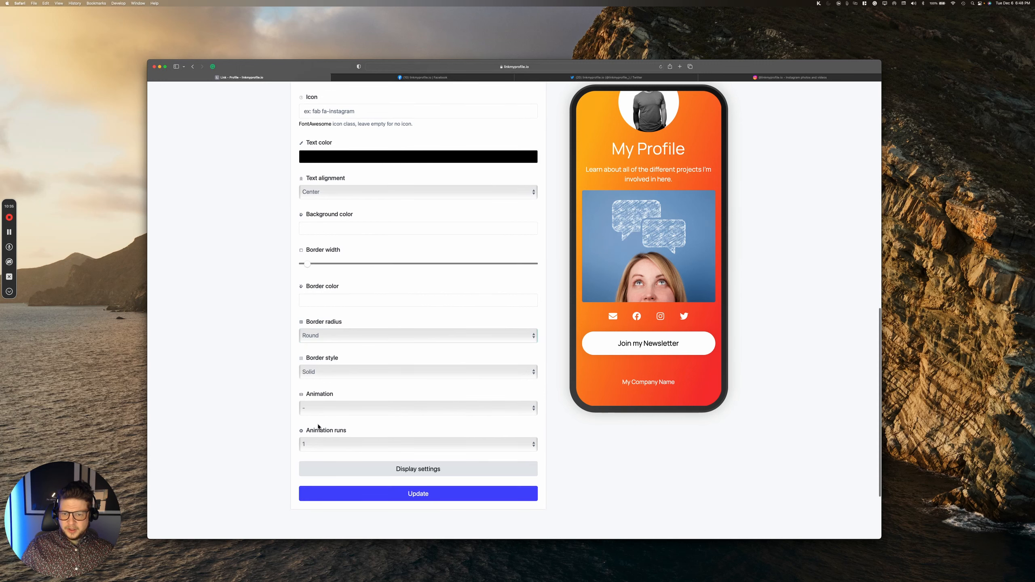
left_click(385, 404)
left_click(379, 414)
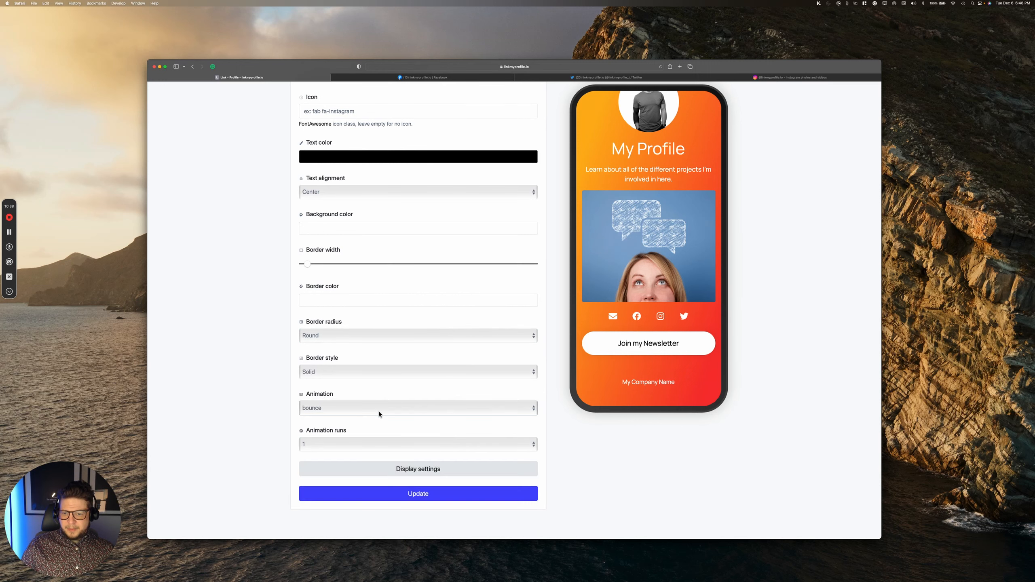
left_click(383, 446)
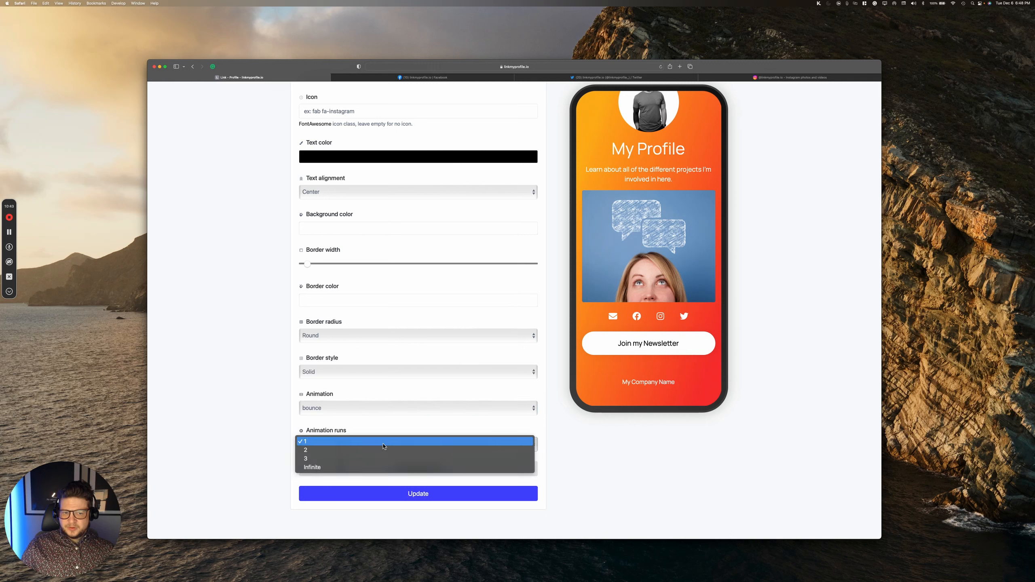
left_click(365, 467)
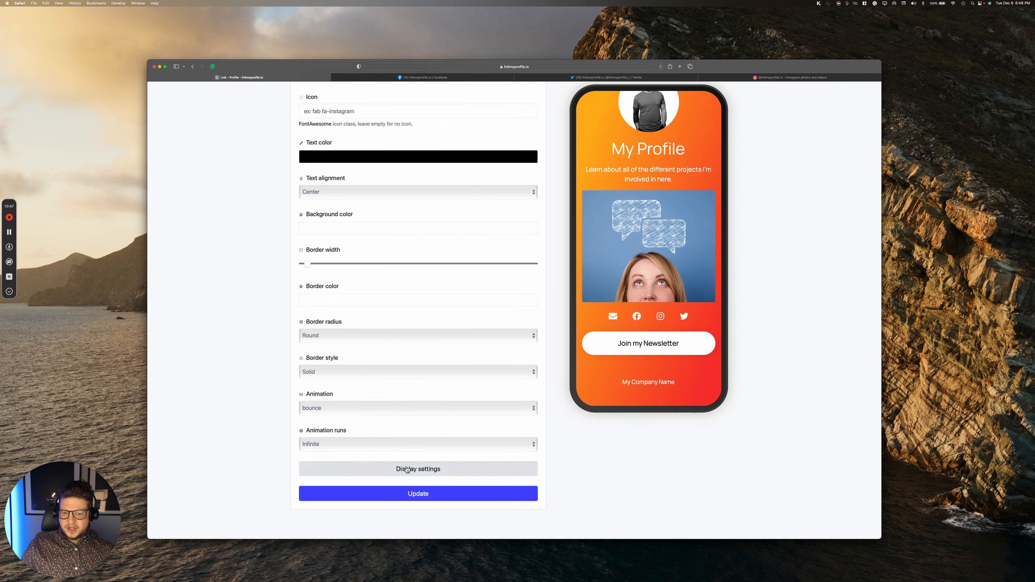
left_click(408, 492)
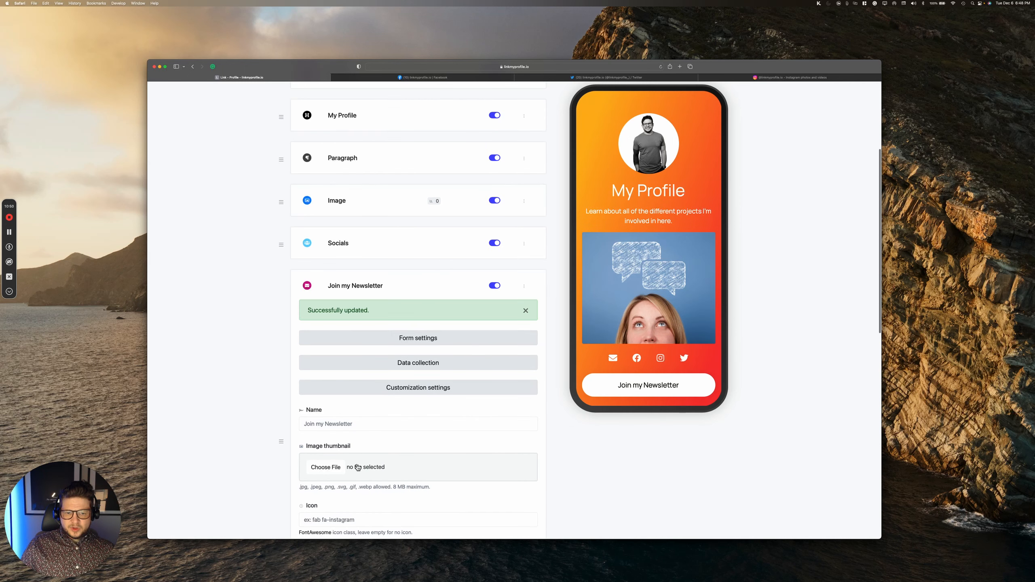
- Set the newsletter button's animation runs to 3 and look over its customization settings
scroll(432, 365, "down", 3)
scroll(434, 367, "down", 10)
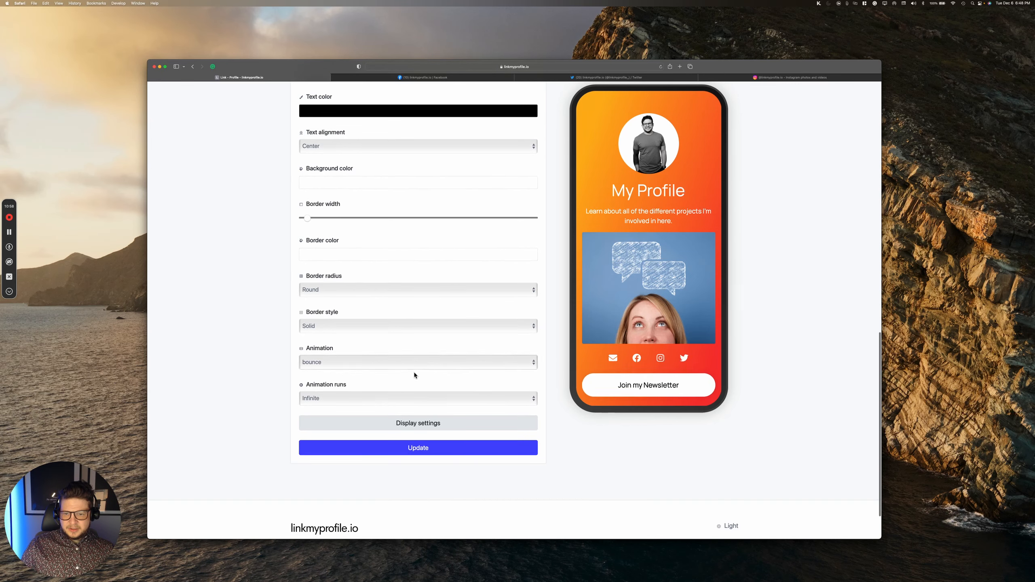
left_click(399, 398)
left_click(402, 384)
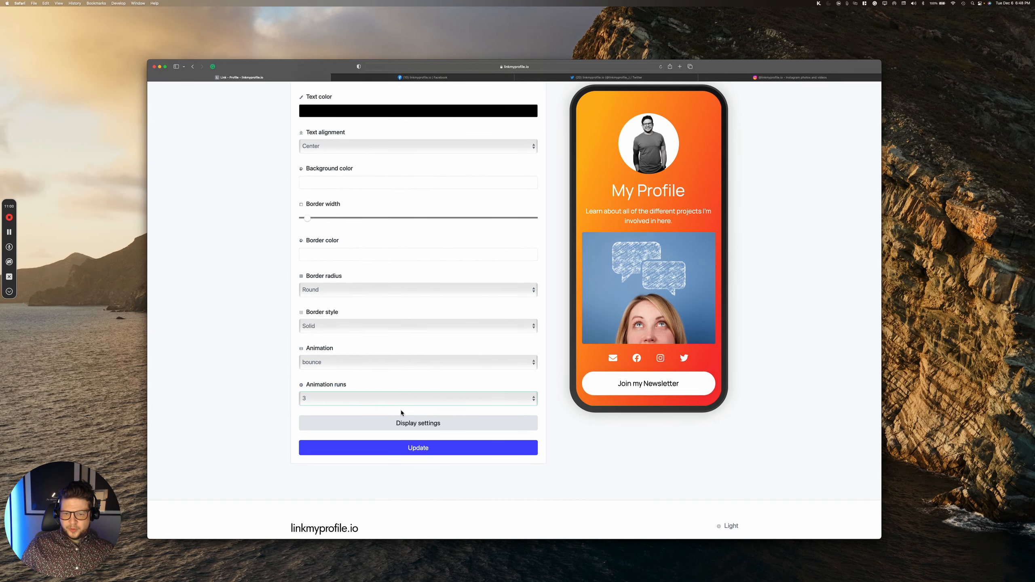
scroll(444, 405, "up", 5)
scroll(444, 405, "down", 5)
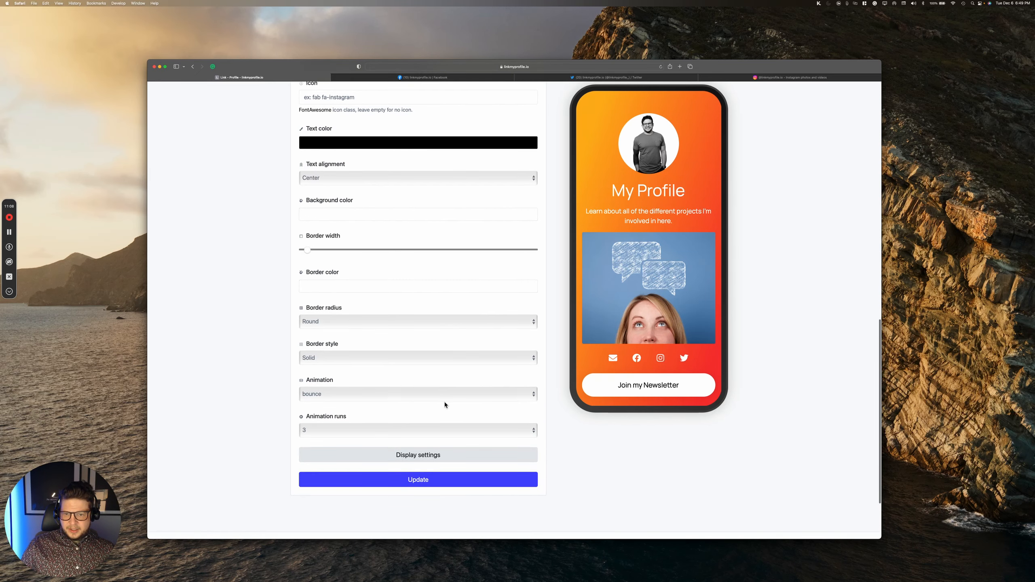
scroll(445, 404, "up", 10)
scroll(446, 405, "down", 4)
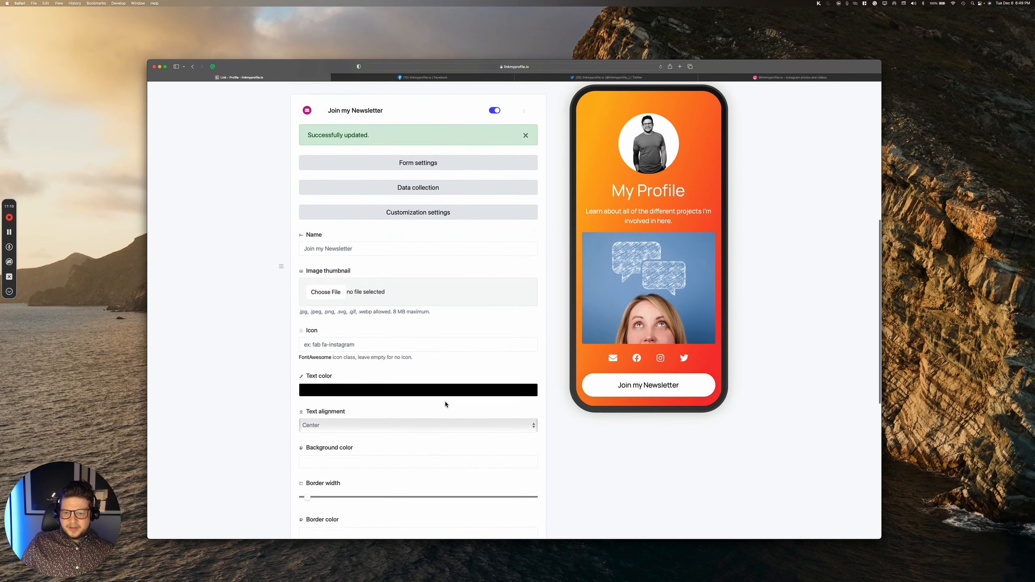
scroll(446, 404, "down", 3)
- Open the list of new blocks and look through the available block types, from Spotify and YouTube down to Reddit Post
scroll(446, 404, "up", 5)
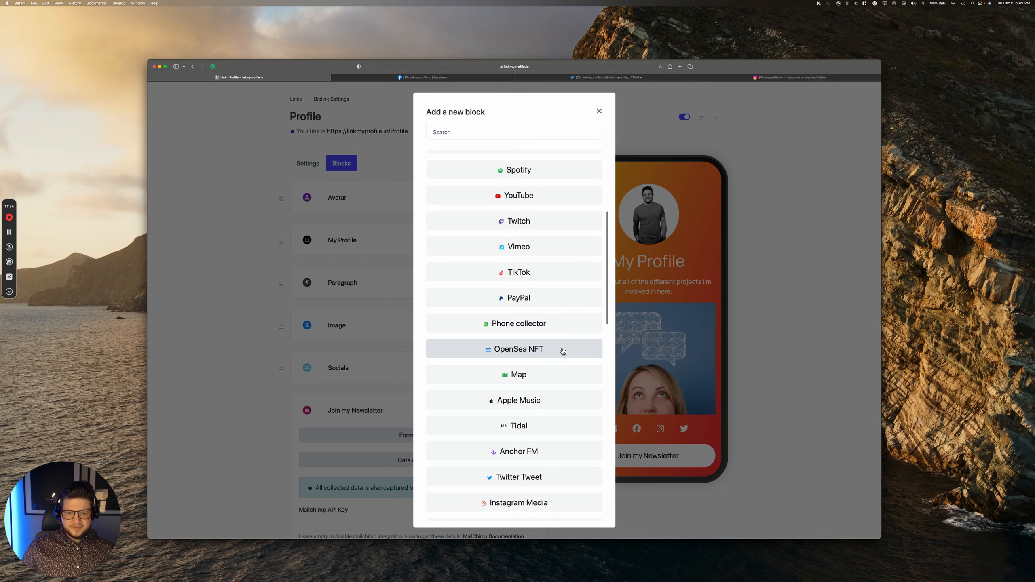
scroll(562, 351, "down", 2)
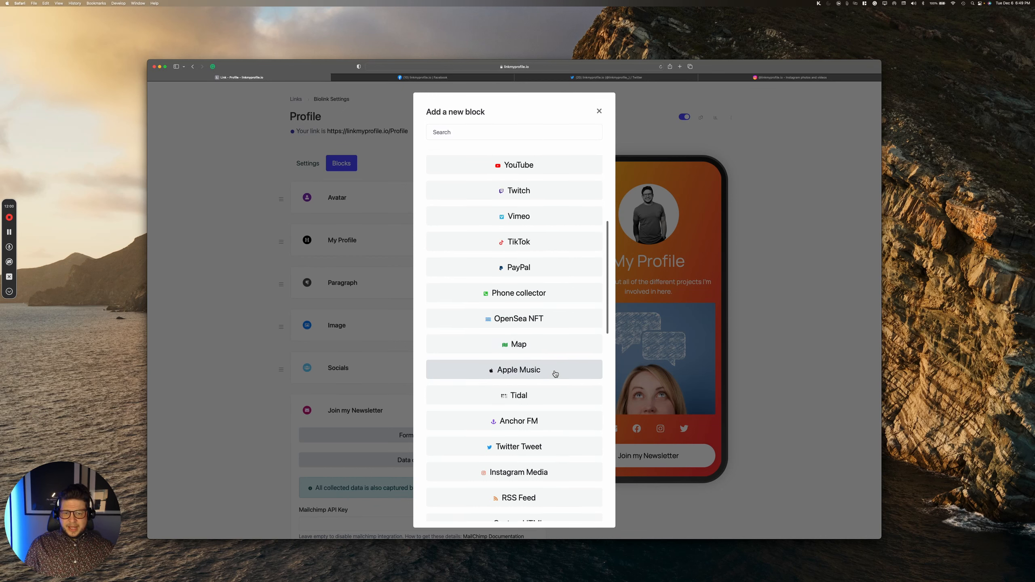
scroll(555, 374, "down", 3)
scroll(540, 341, "down", 3)
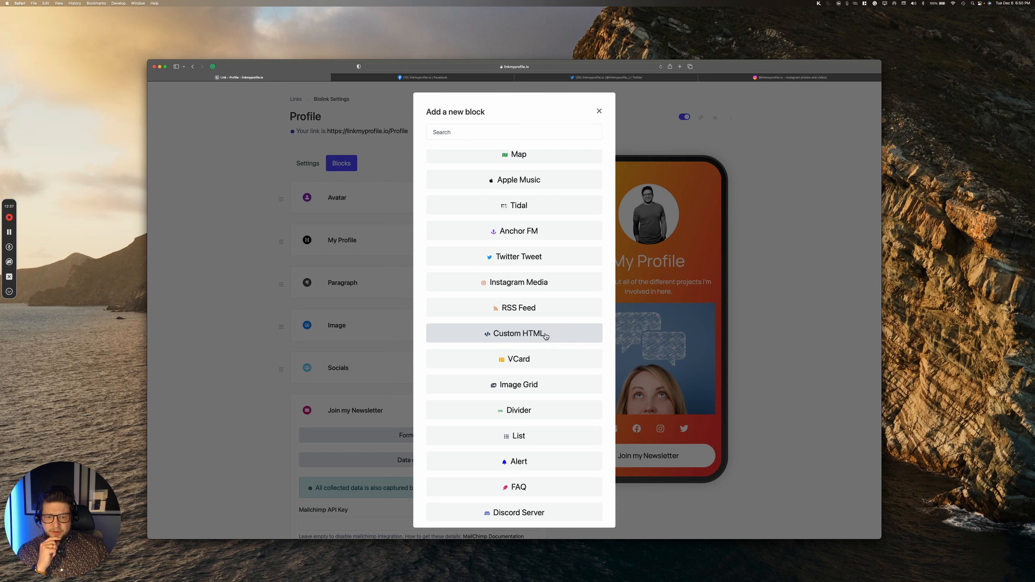
scroll(545, 335, "down", 1)
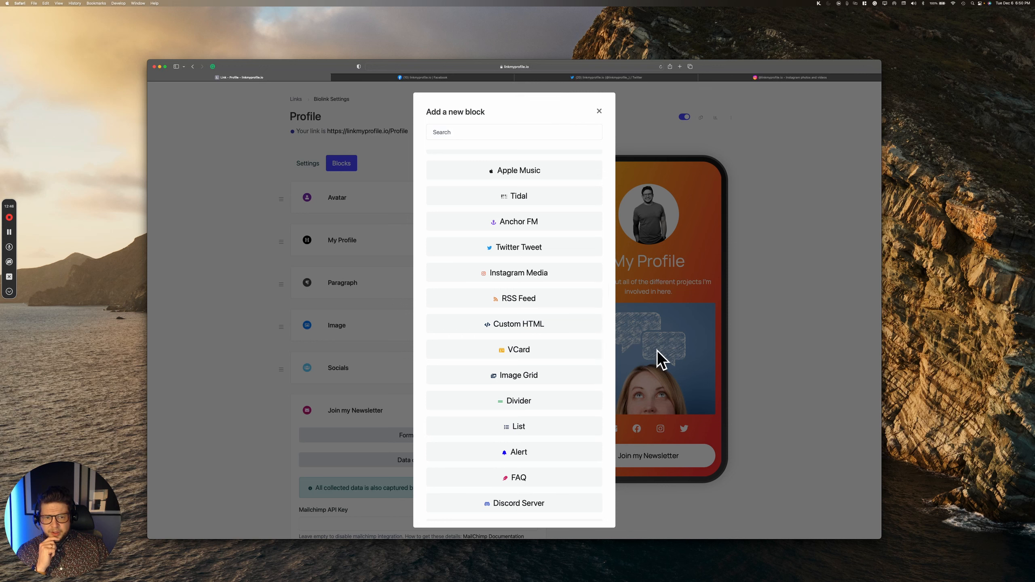
scroll(491, 356, "down", 2)
scroll(490, 355, "down", 1)
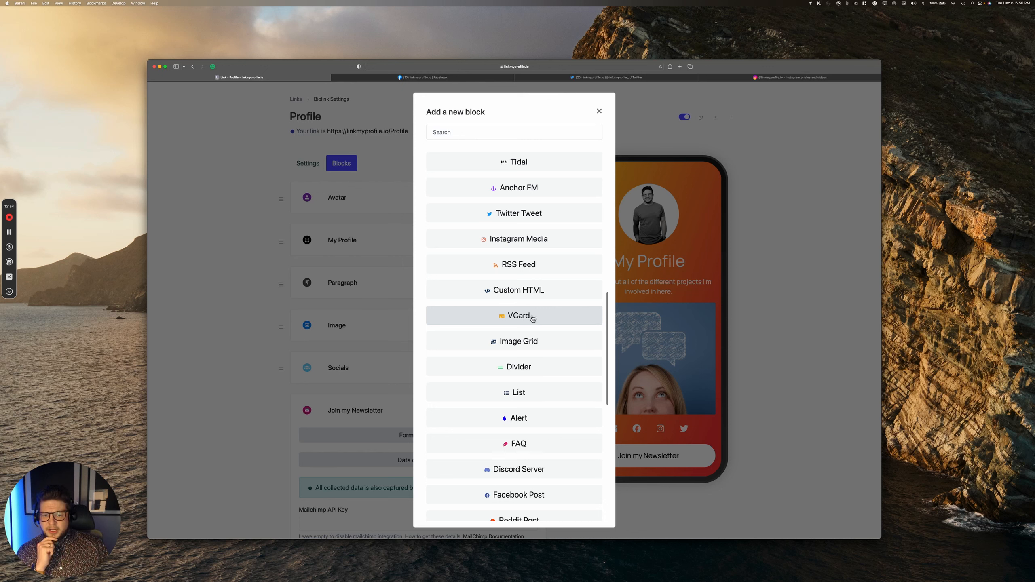
scroll(531, 320, "down", 1)
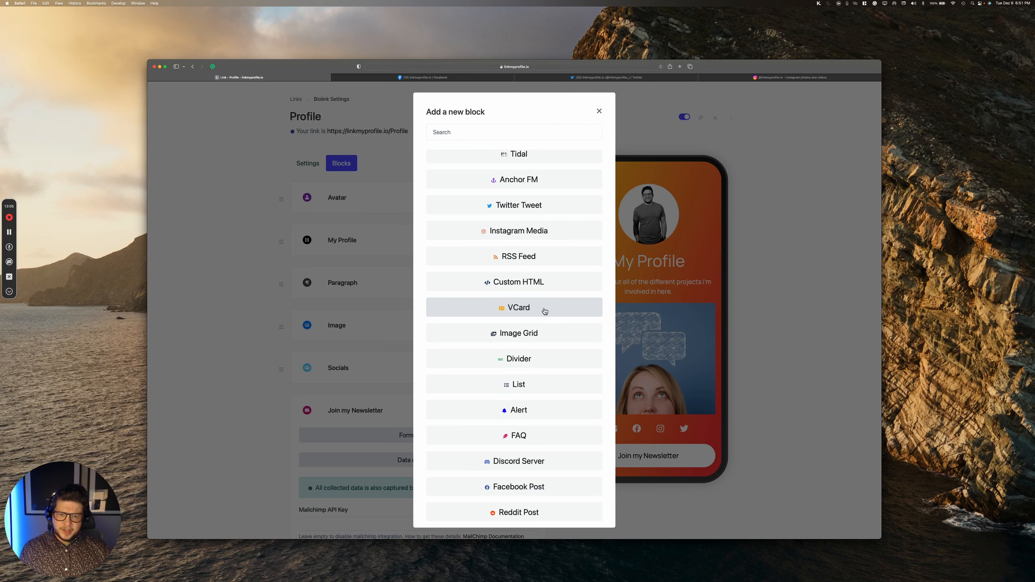
scroll(529, 339, "down", 1)
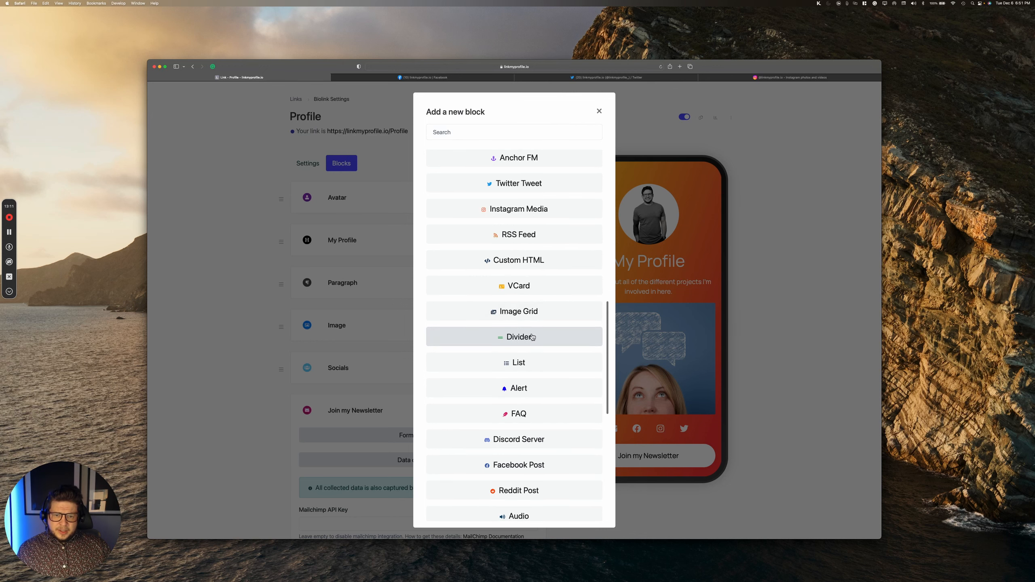
- Add a Divider block with default margins and move it between the Paragraph and Image blocks
left_click(521, 342)
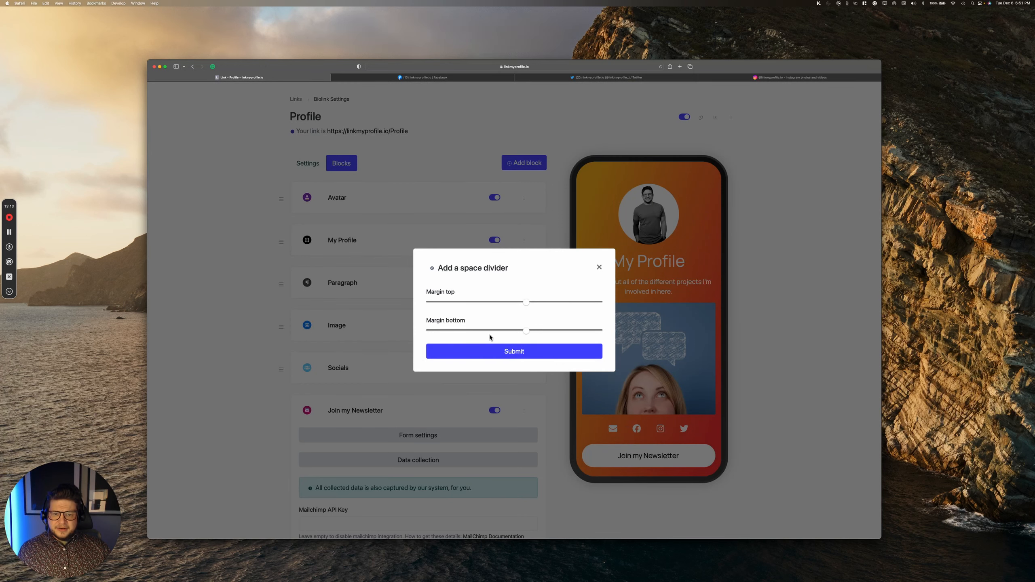
left_click(506, 352)
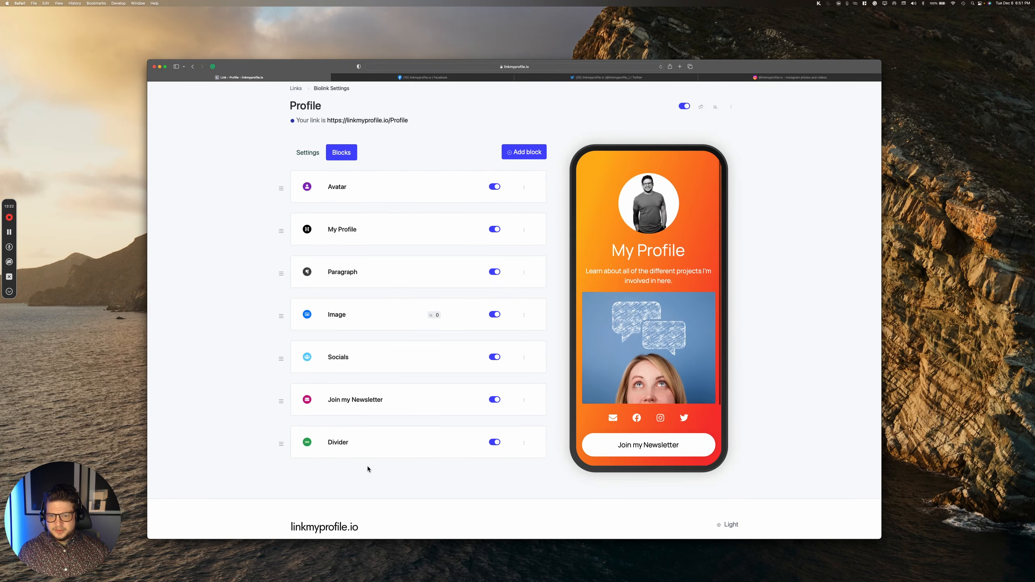
left_click_drag(280, 443, 276, 312)
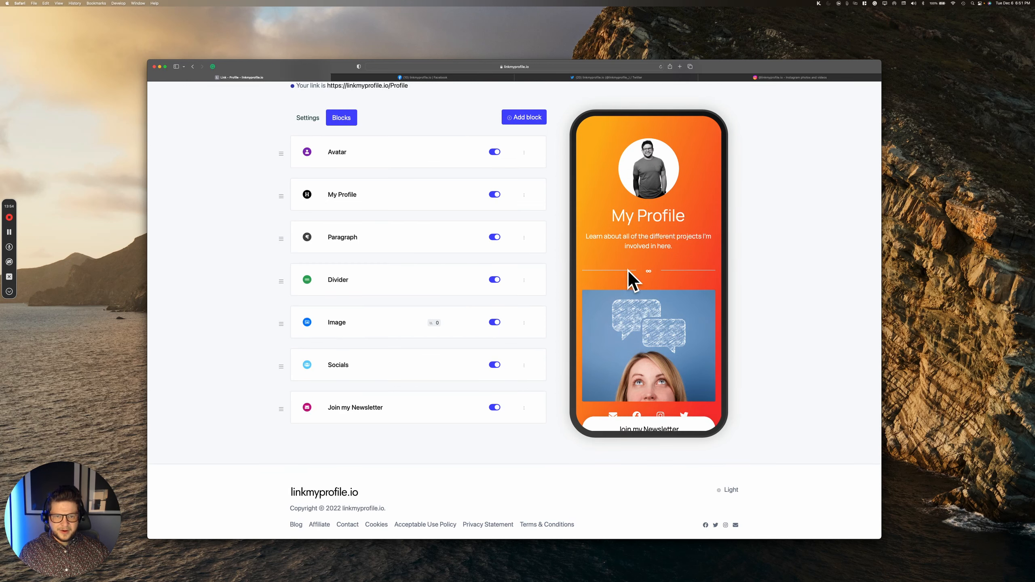
- Change the Divider block's icon to far fa-arrow-alt-circle-down, update the block and check it in the phone preview
left_click(524, 280)
left_click(513, 296)
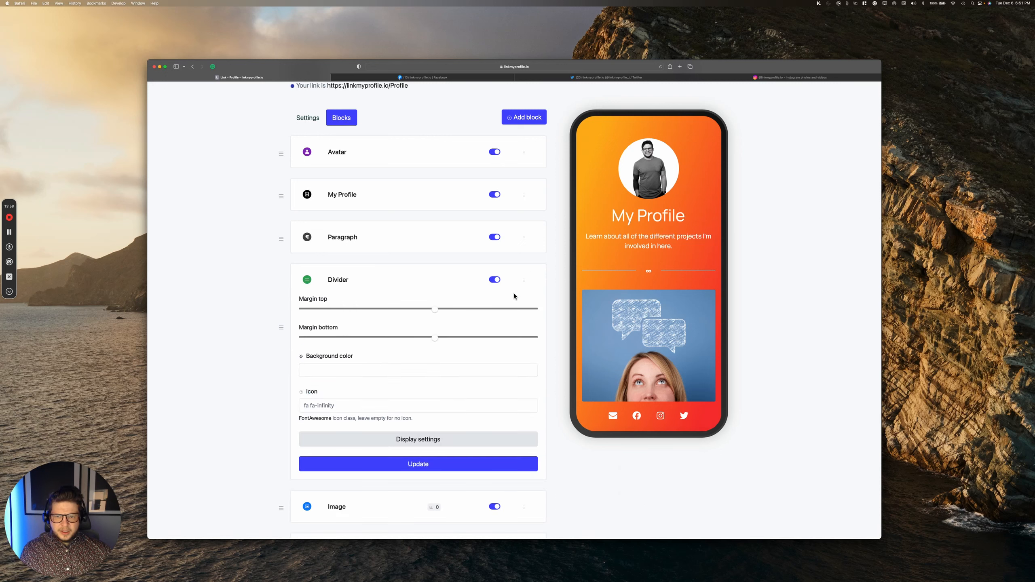
scroll(438, 313, "down", 3)
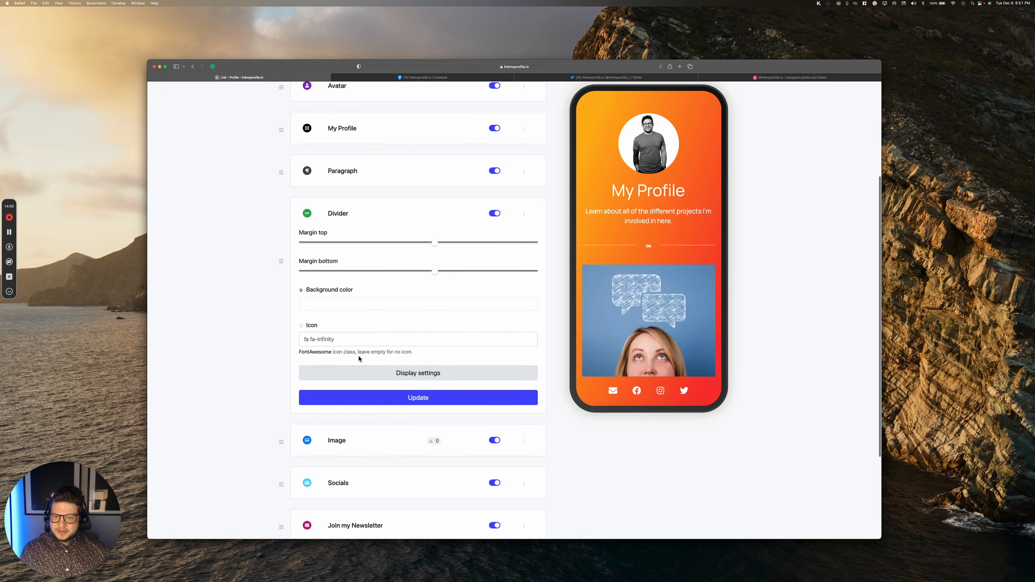
left_click(358, 341)
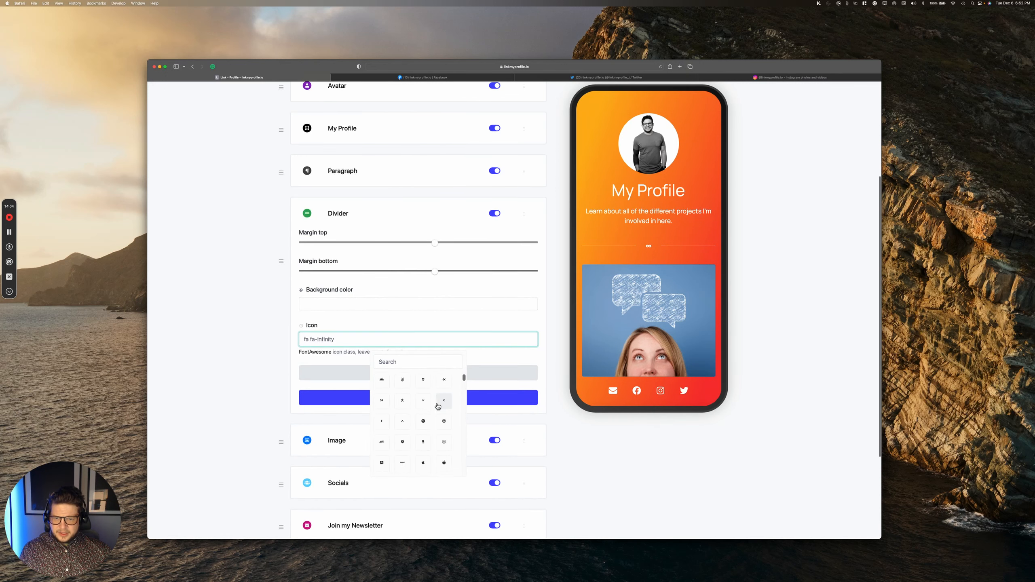
scroll(437, 406, "down", 3)
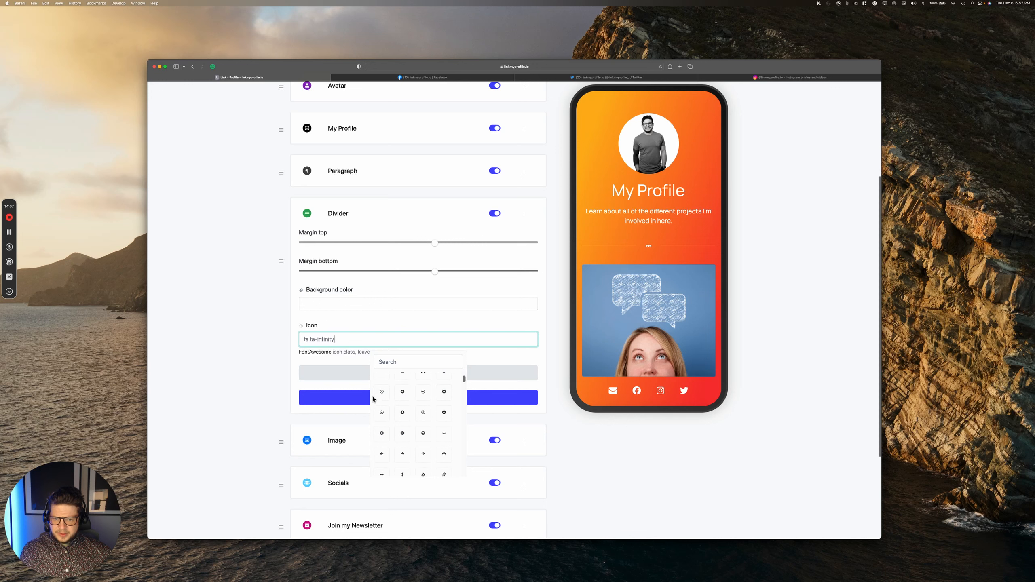
left_click(381, 397)
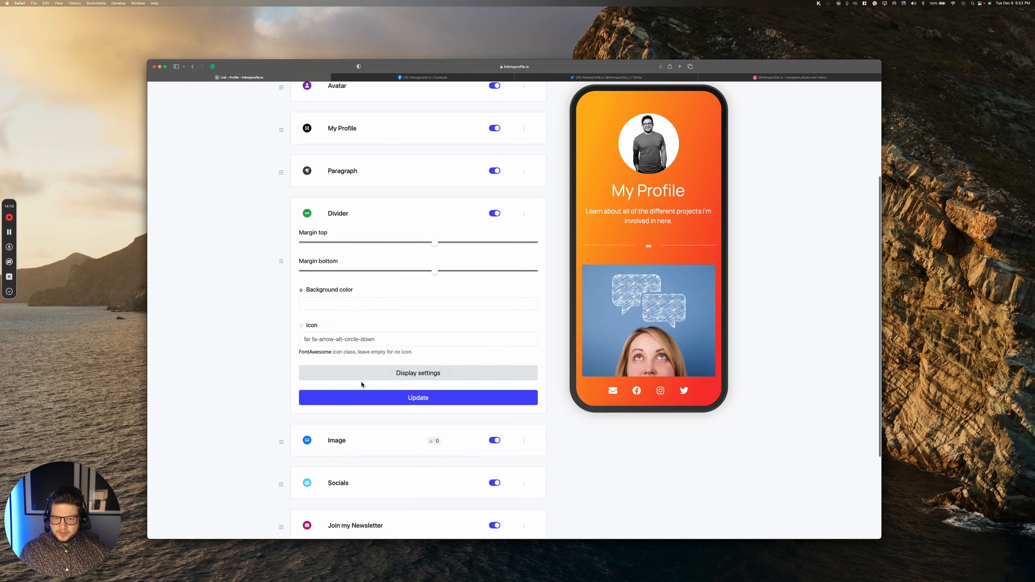
left_click(424, 397)
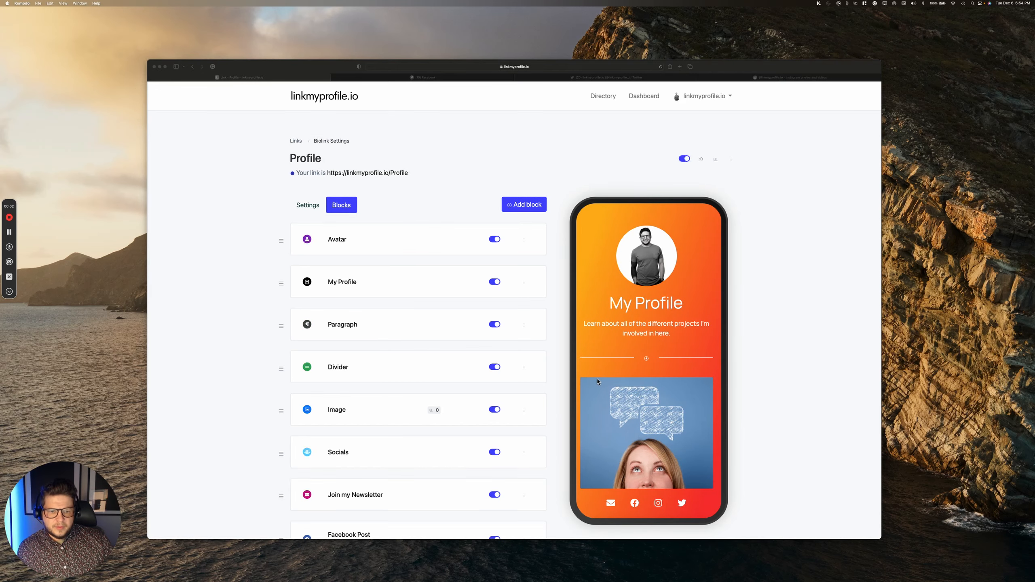
scroll(632, 295, "down", 3)
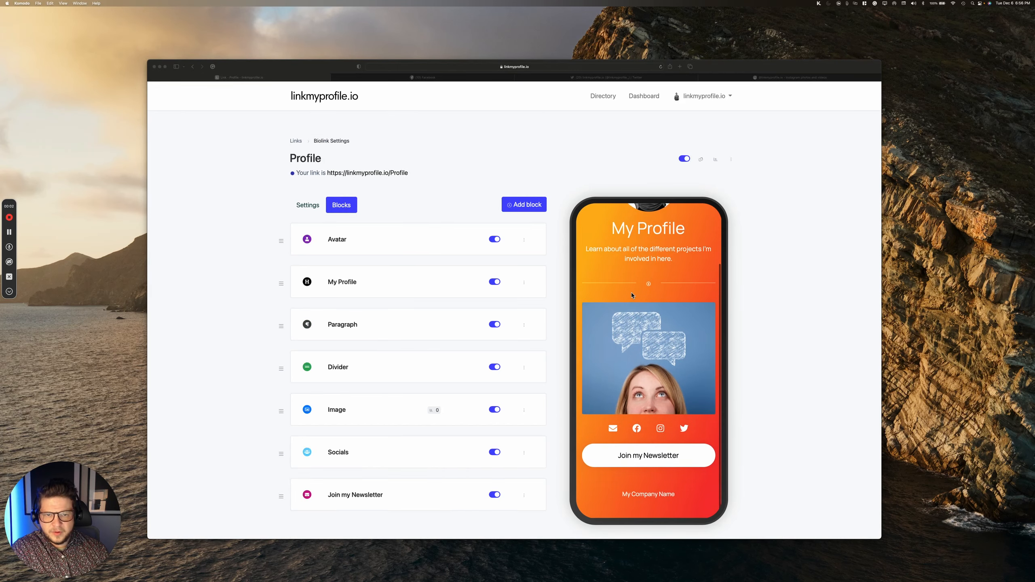
- Add a Twitter Tweet block that embeds a linkmyprofile.io tweet and check it in the phone preview
left_click(524, 205)
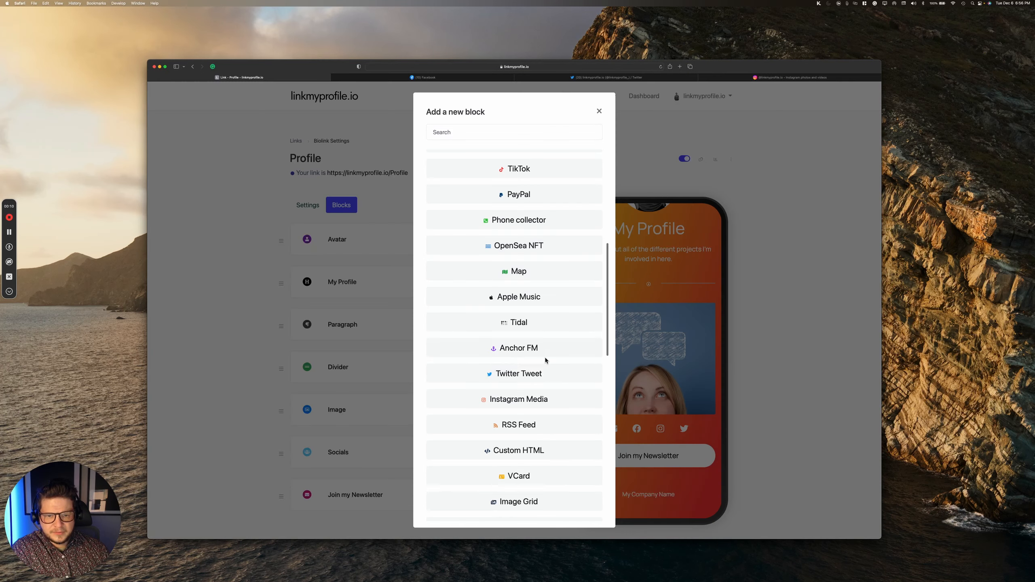
left_click(542, 376)
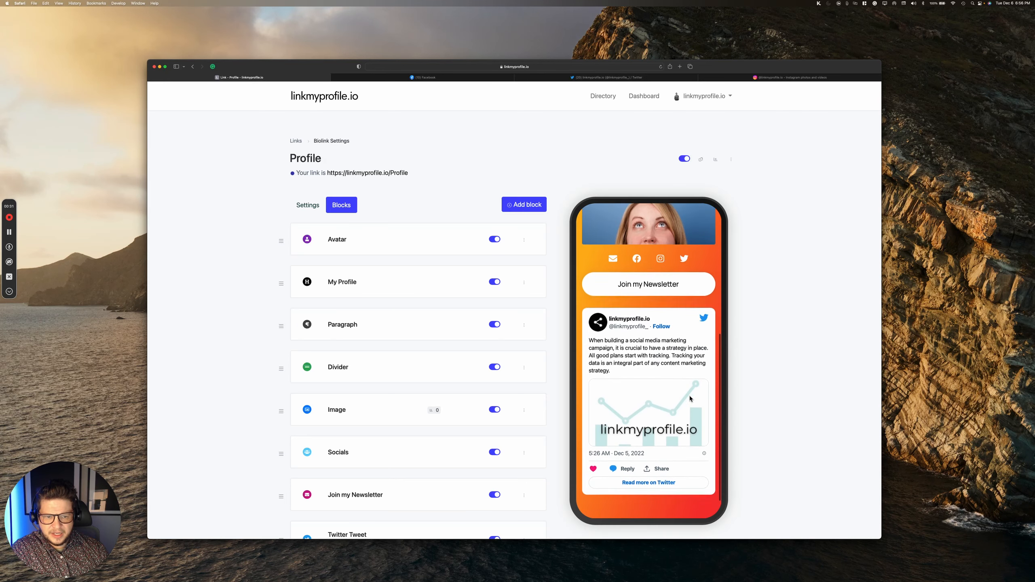
scroll(691, 398, "down", 2)
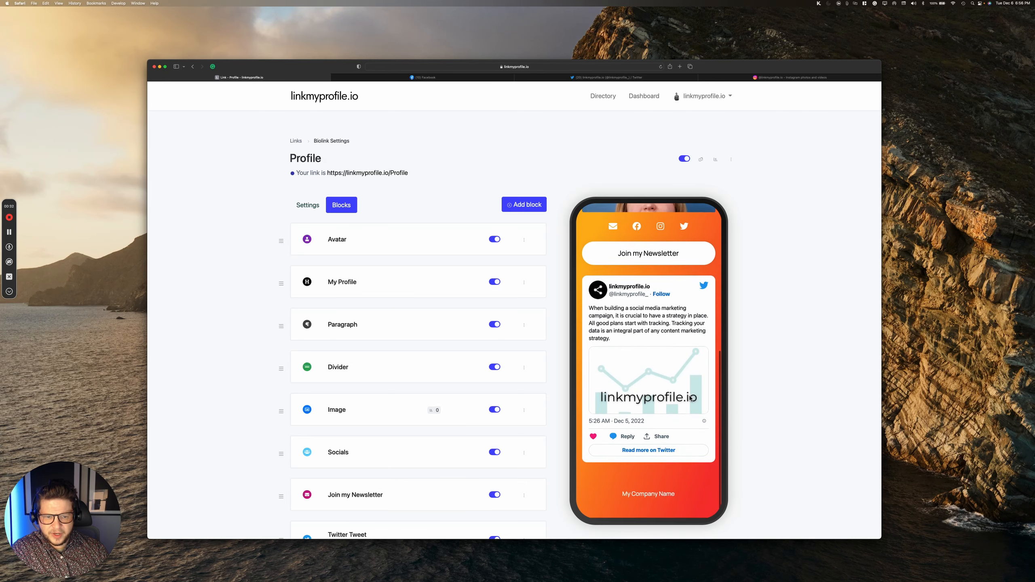
scroll(689, 394, "up", 5)
scroll(683, 386, "down", 4)
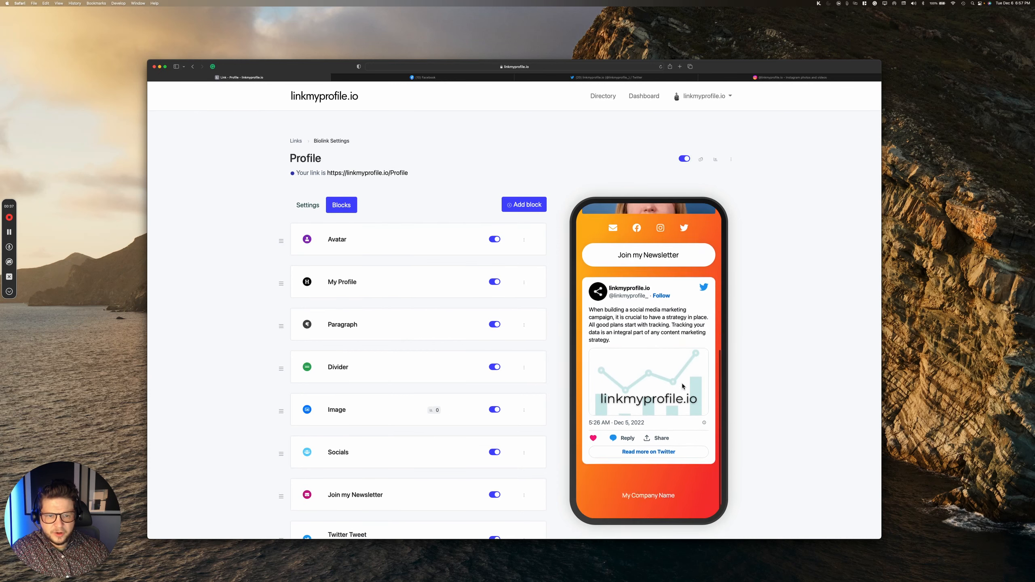
- Add a Countdown block, set its end date to December 10, 2022 and update it
left_click(525, 205)
scroll(494, 266, "down", 5)
scroll(526, 281, "down", 9)
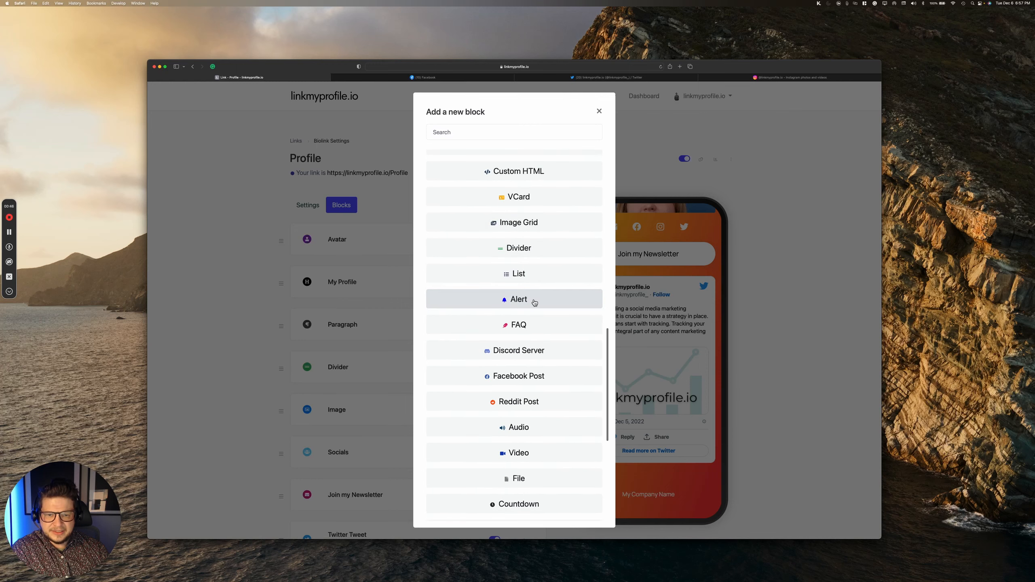
scroll(534, 302, "down", 2)
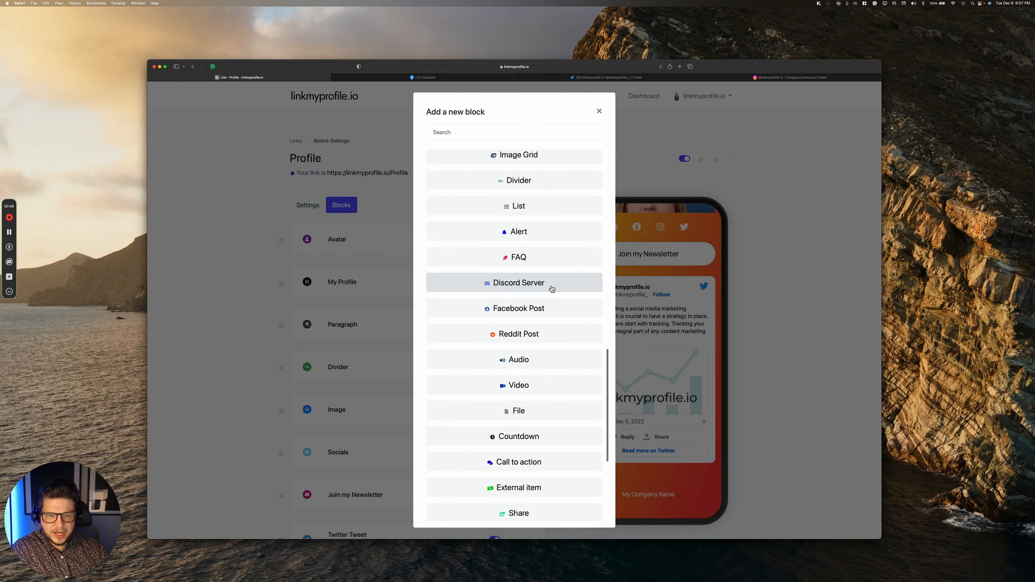
scroll(552, 285, "down", 3)
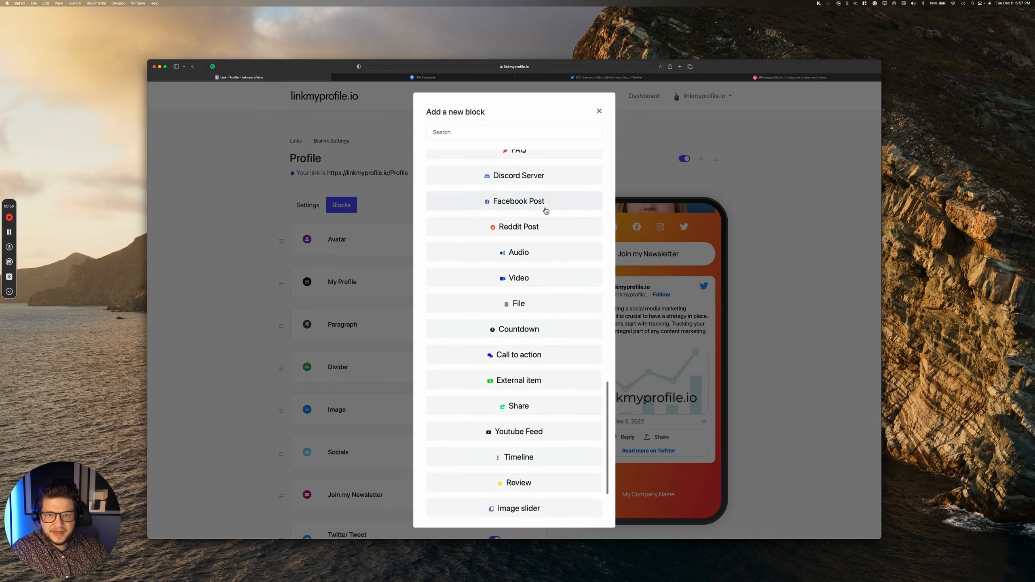
scroll(549, 258, "down", 2)
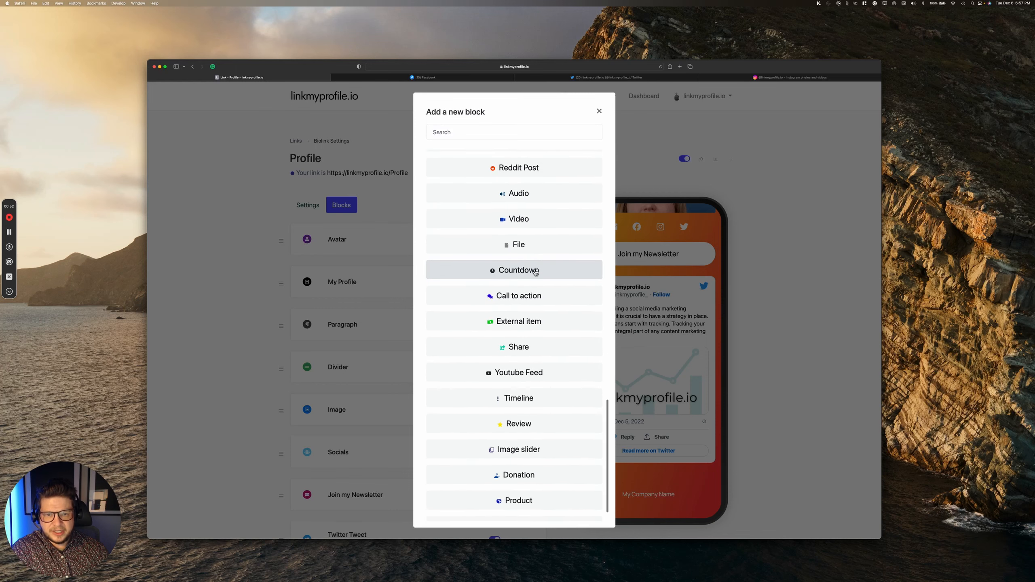
left_click(516, 279)
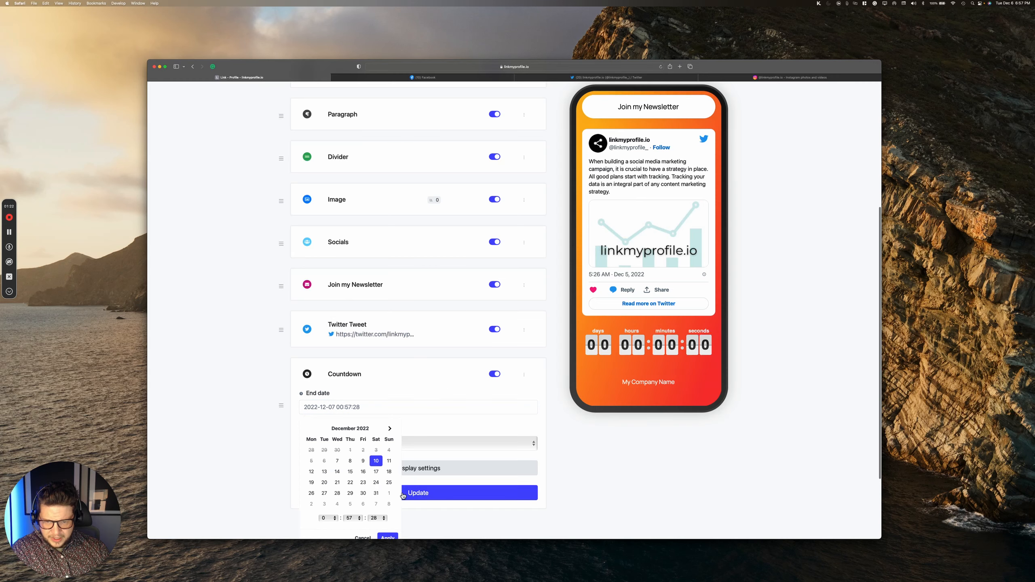
scroll(408, 327, "down", 2)
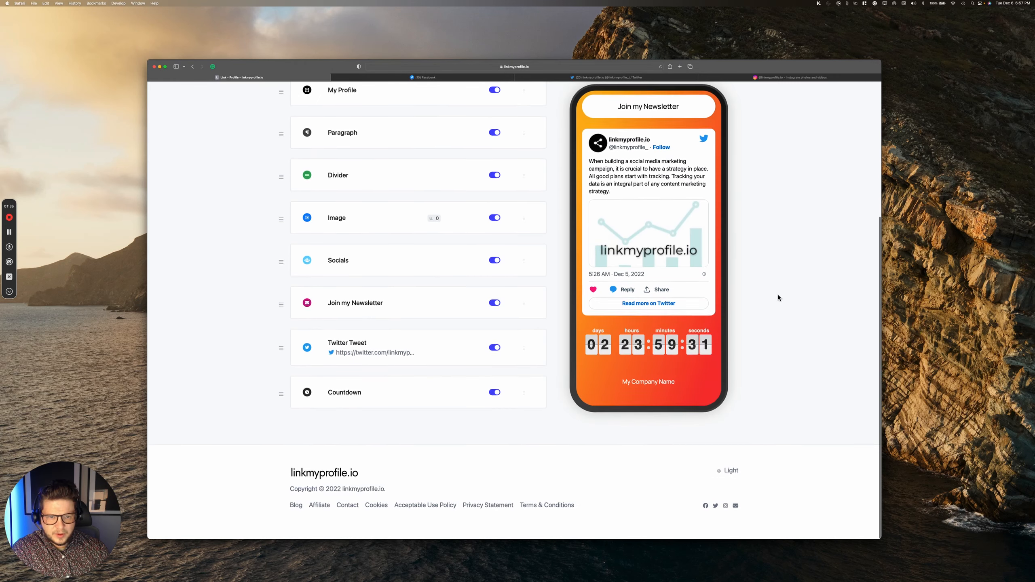
- Add a Service block named Custom t-shirts
scroll(412, 381, "up", 2)
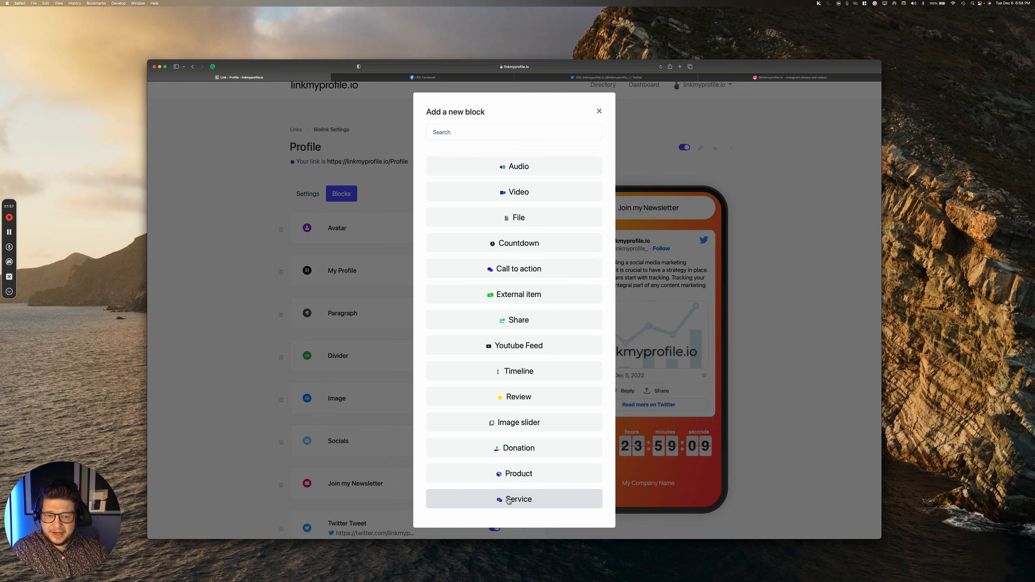
left_click(530, 501)
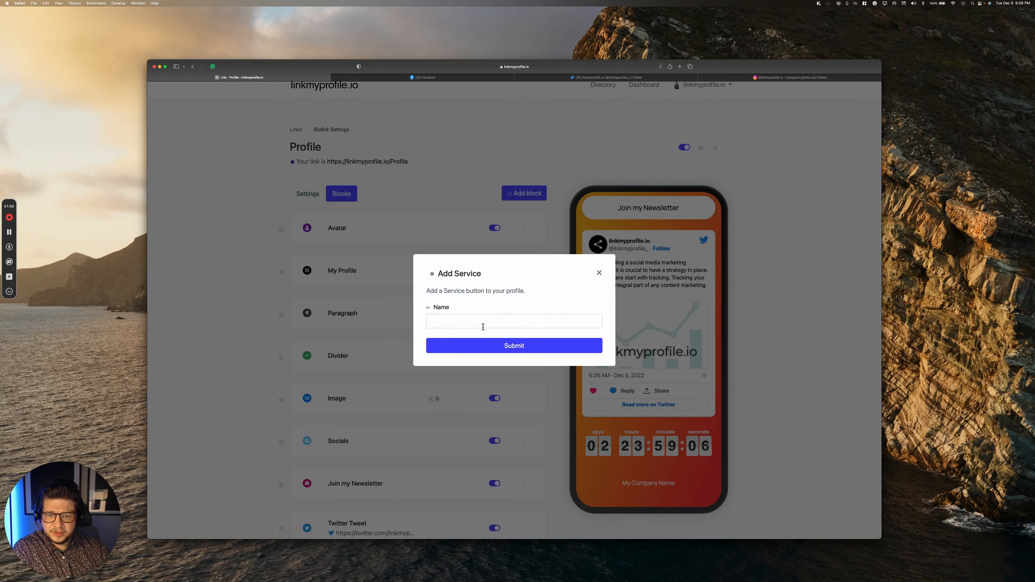
left_click(483, 326)
type("Custom t")
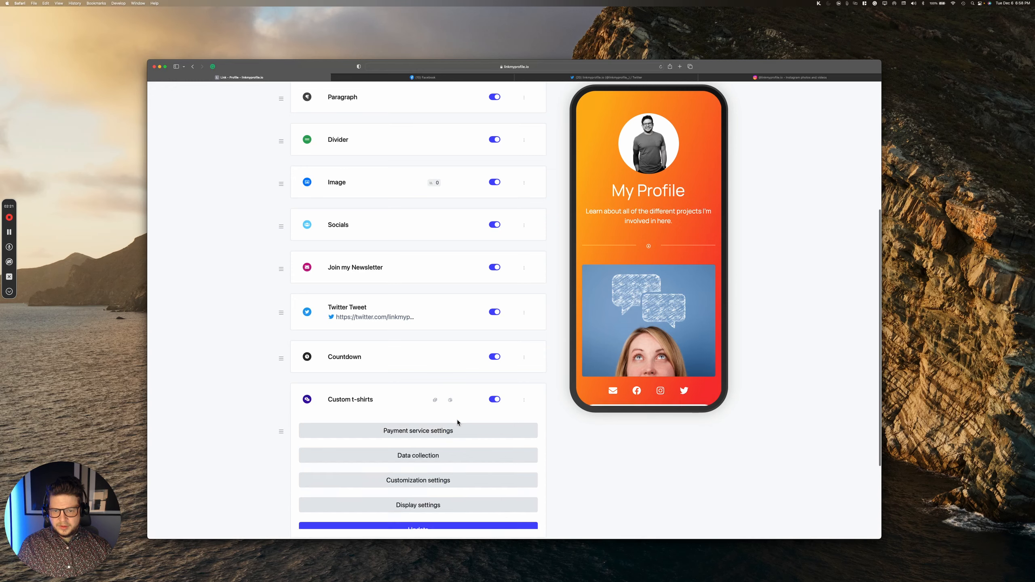
- Examine the Custom t-shirts block's payment service settings and expand its data collection section
scroll(457, 419, "down", 5)
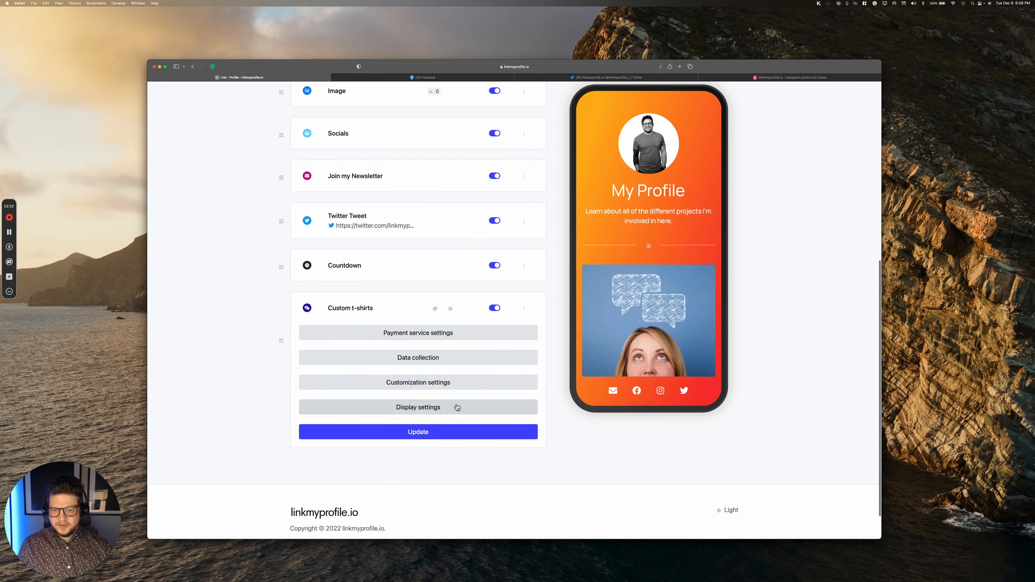
scroll(457, 398, "down", 1)
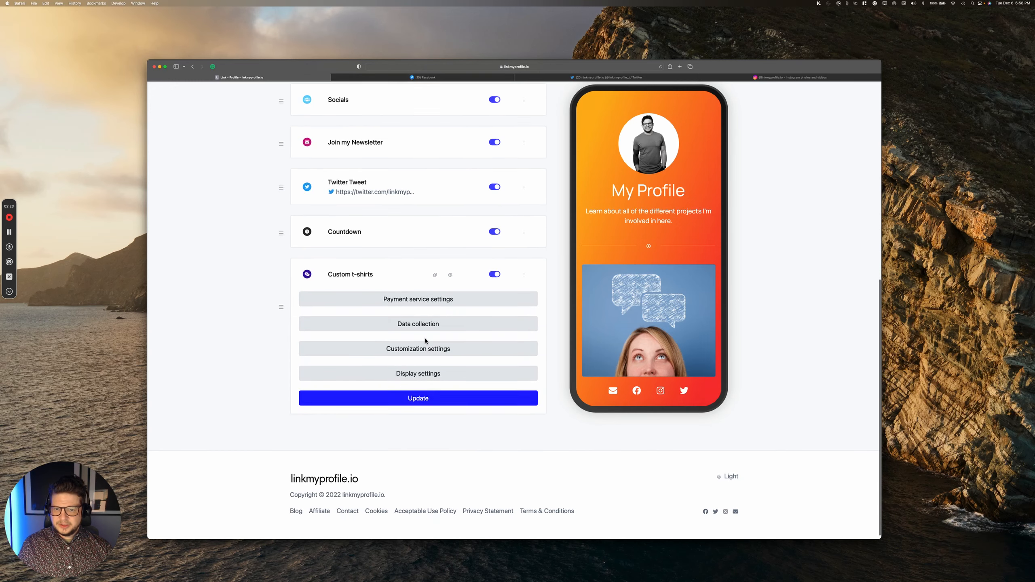
left_click(413, 302)
scroll(457, 293, "down", 5)
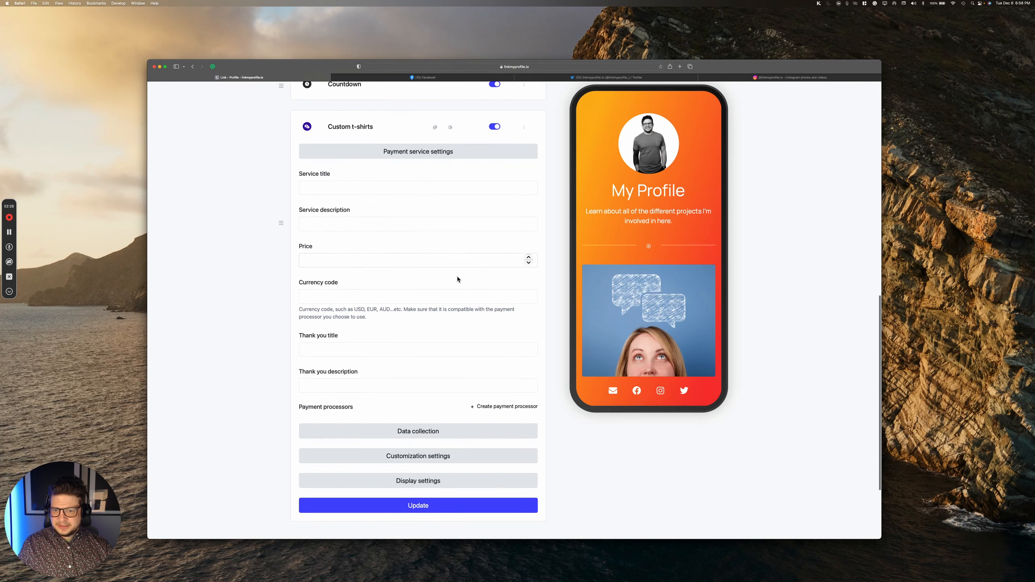
scroll(457, 276, "down", 1)
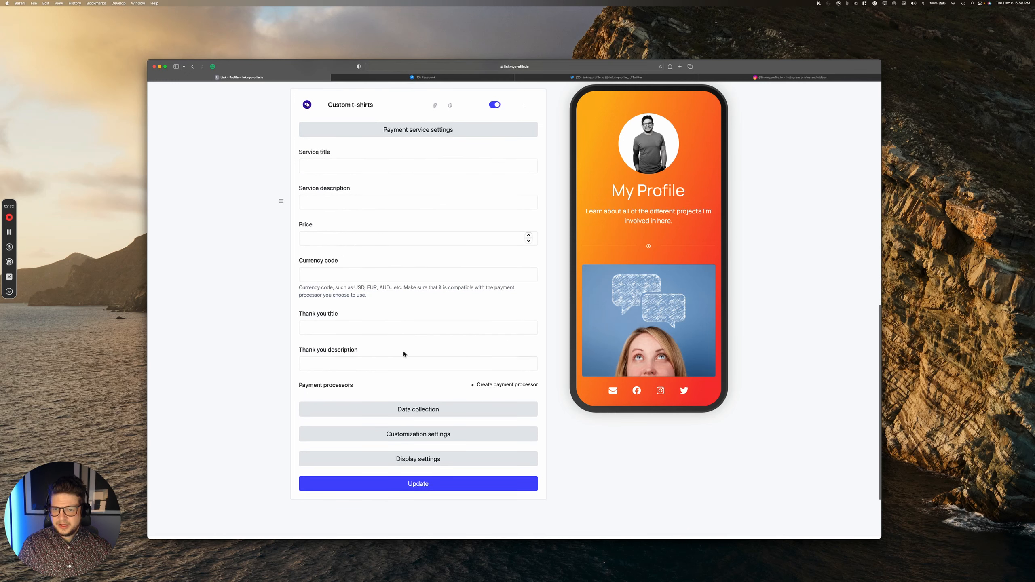
left_click(413, 416)
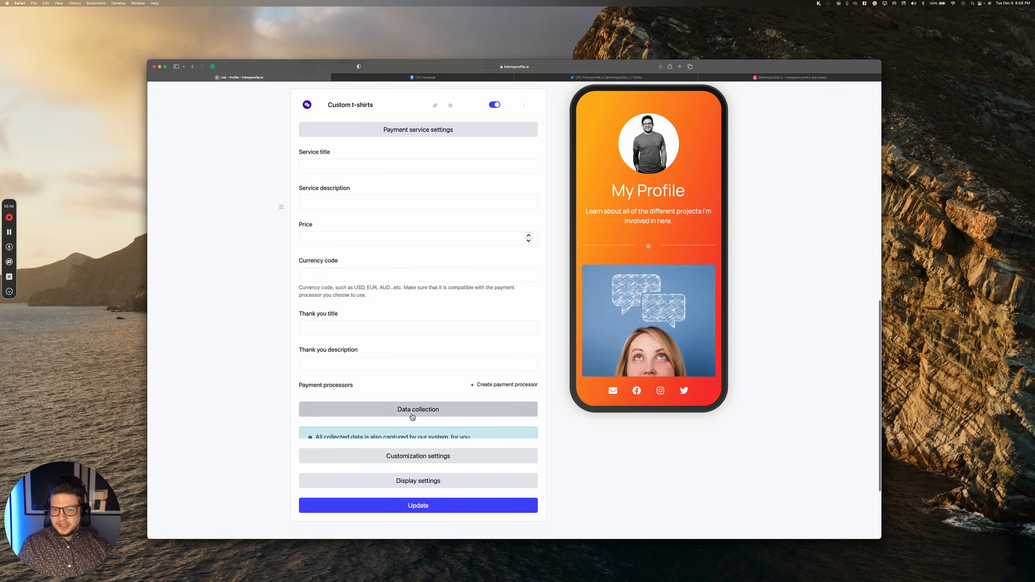
- Examine the Custom t-shirts block's data collection fields and its customization settings
scroll(417, 401, "down", 4)
scroll(417, 399, "down", 2)
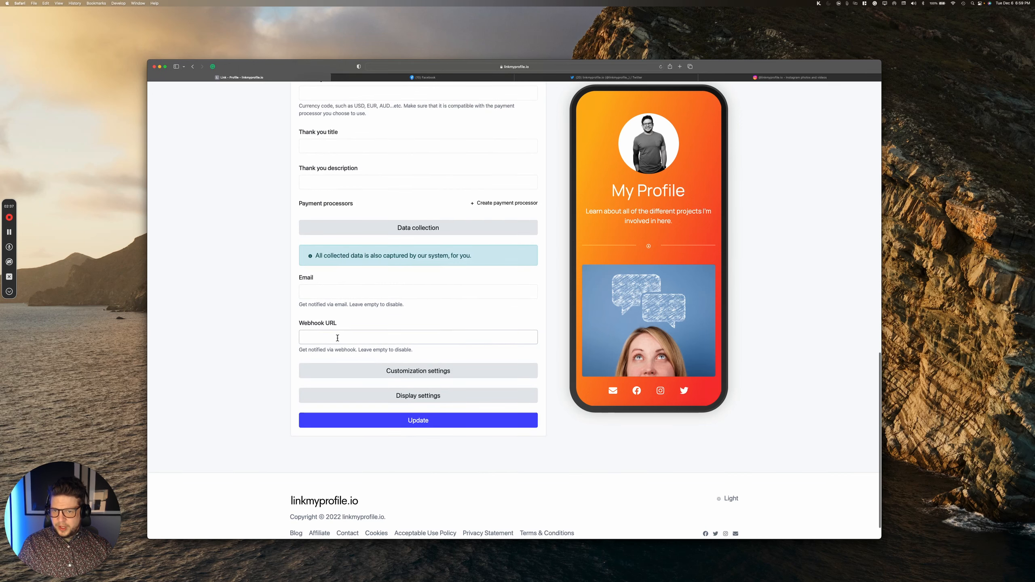
left_click(377, 371)
scroll(373, 372, "down", 2)
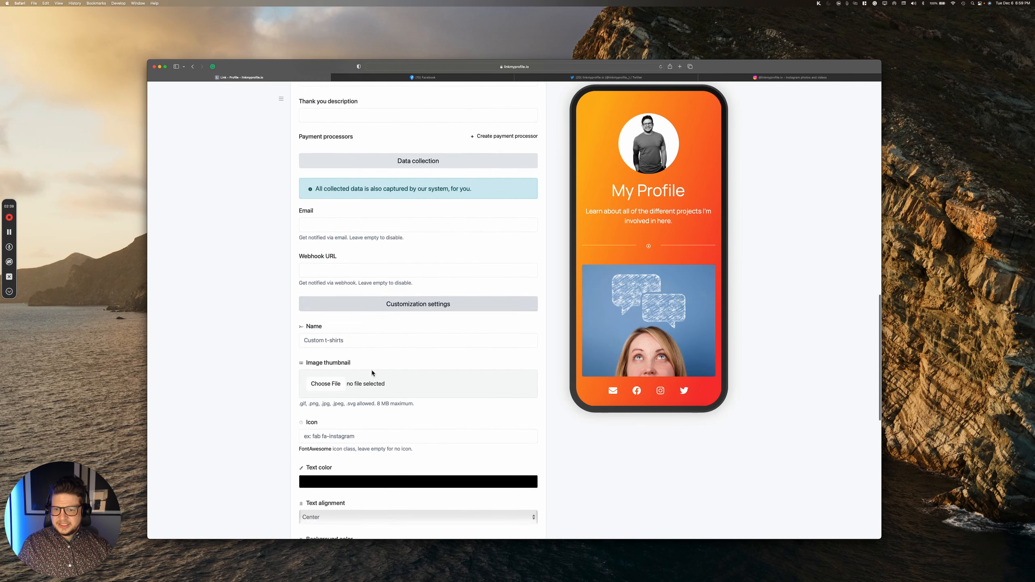
scroll(372, 373, "down", 3)
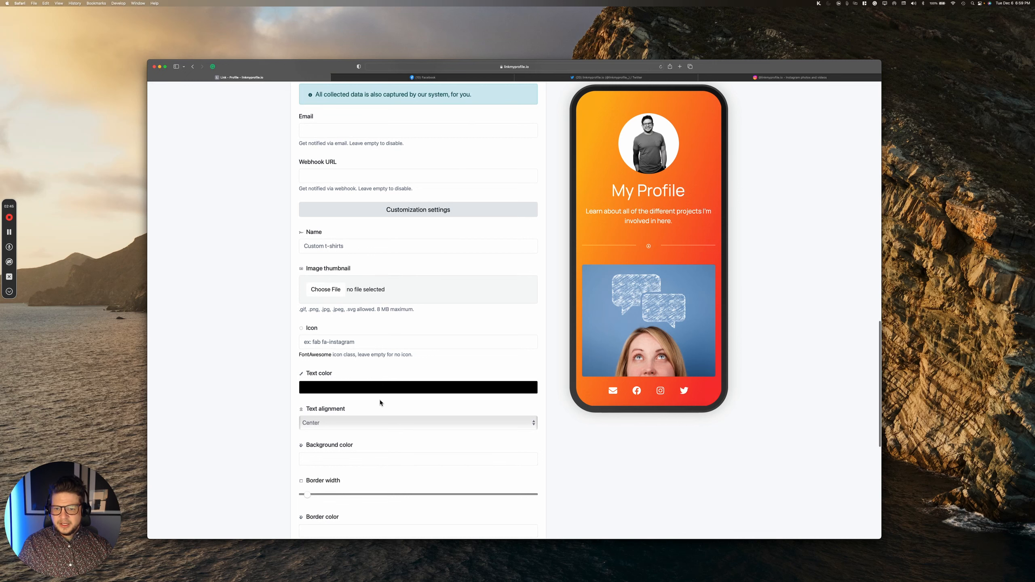
scroll(380, 403, "down", 10)
- Examine the Custom t-shirts block's display settings, including the countries, devices, browser languages and operating systems lists
left_click(431, 374)
scroll(410, 356, "down", 4)
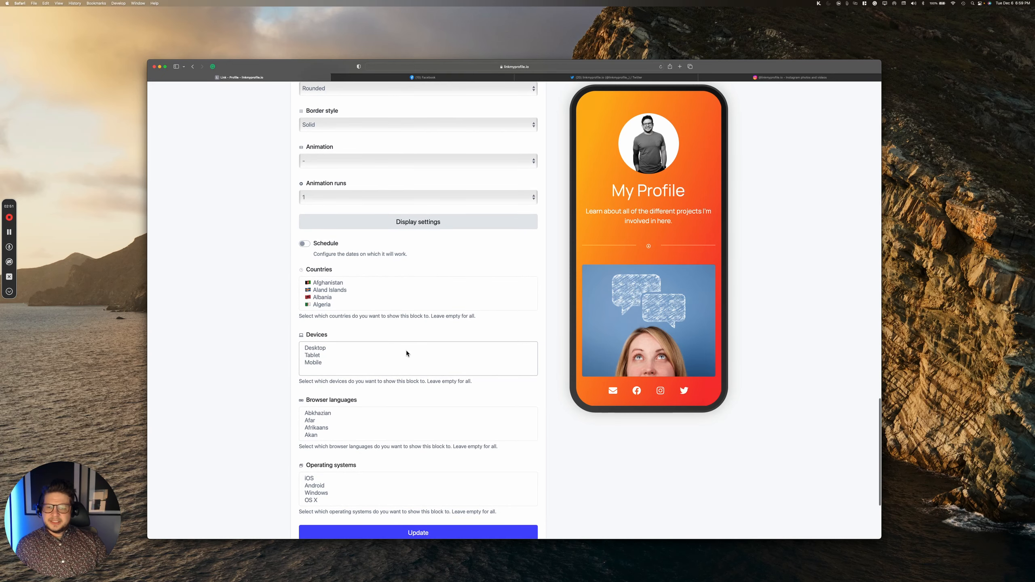
scroll(406, 353, "down", 2)
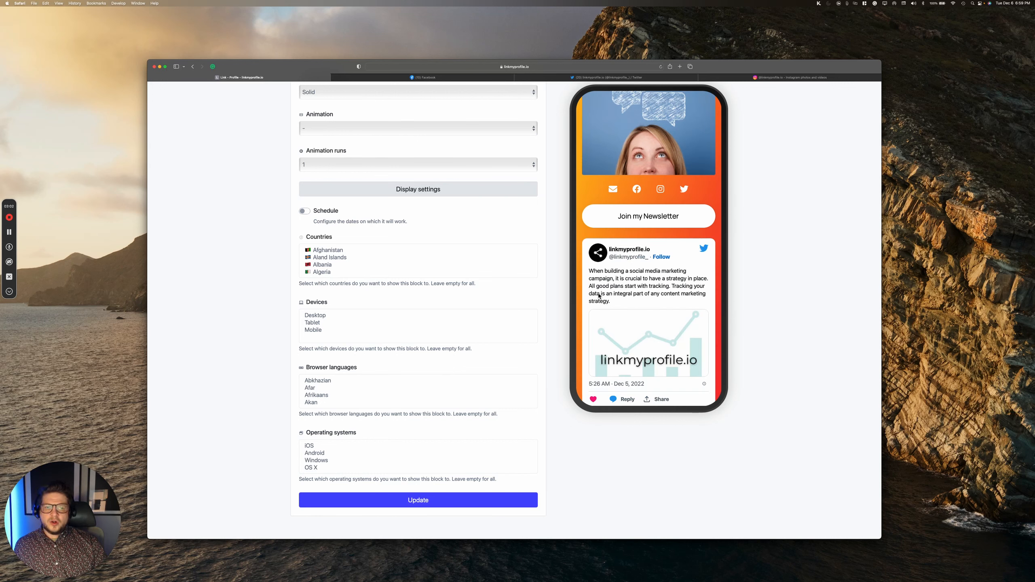
scroll(612, 270, "up", 5)
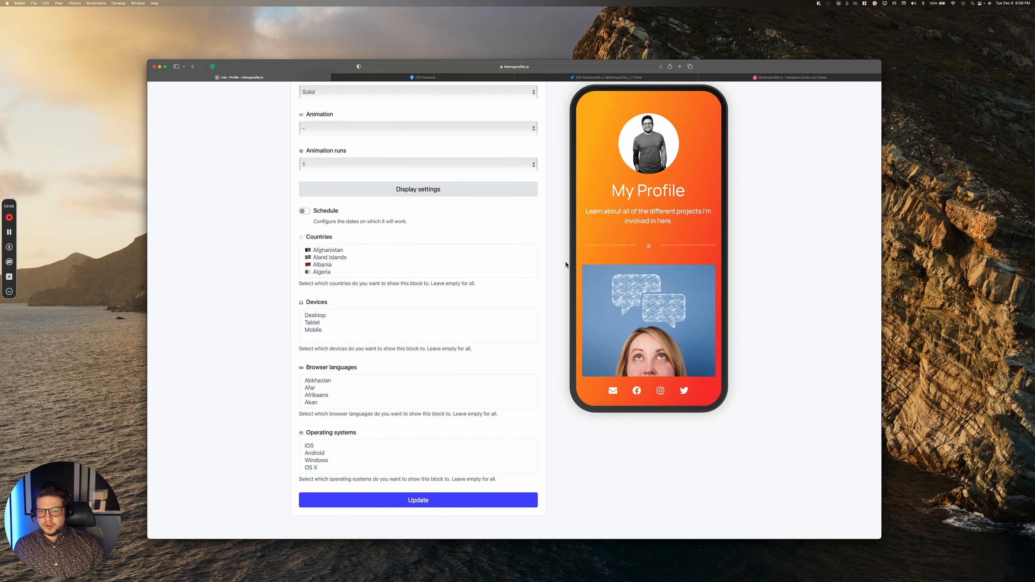
scroll(392, 266, "down", 3)
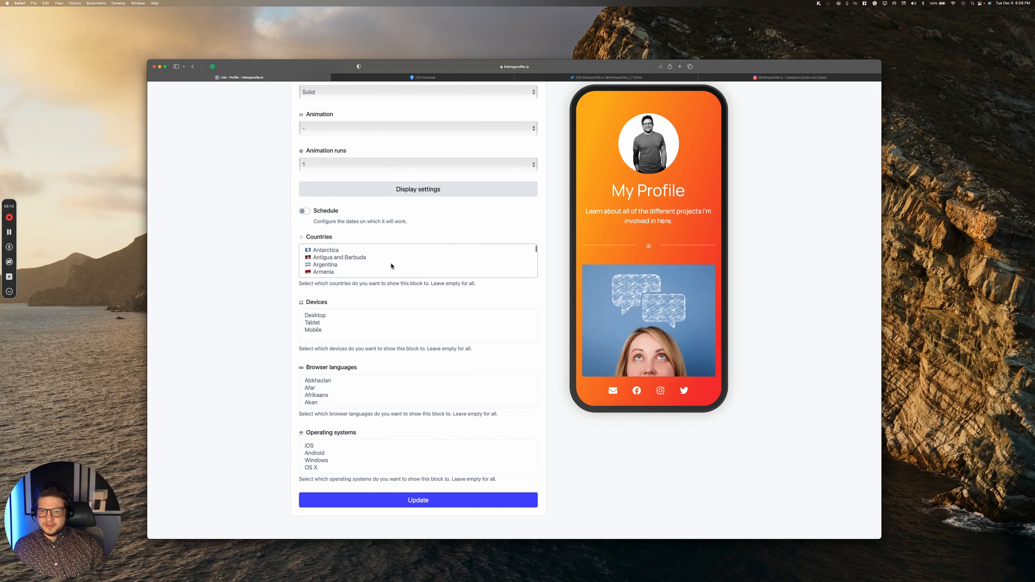
scroll(391, 265, "down", 7)
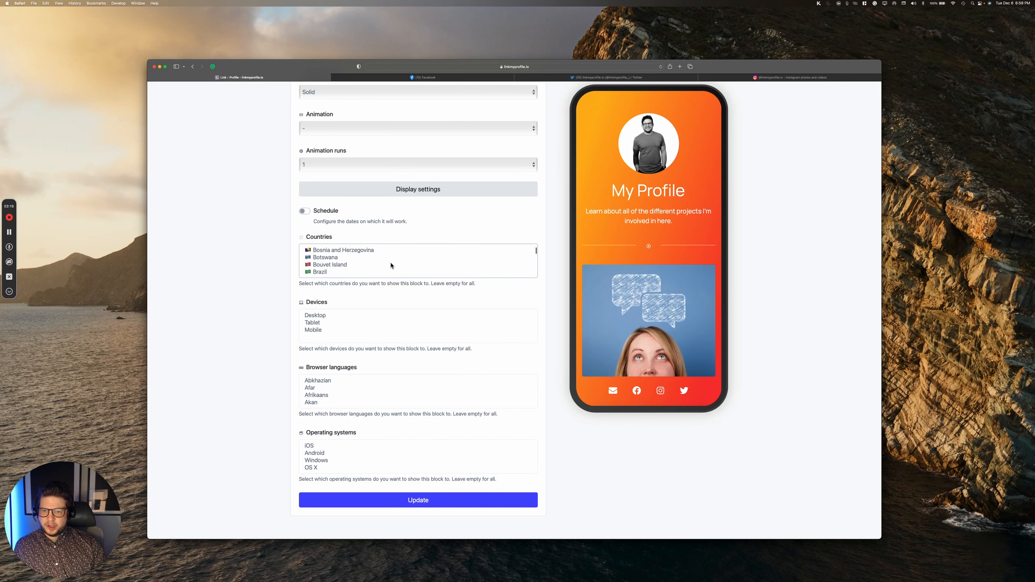
scroll(391, 265, "down", 8)
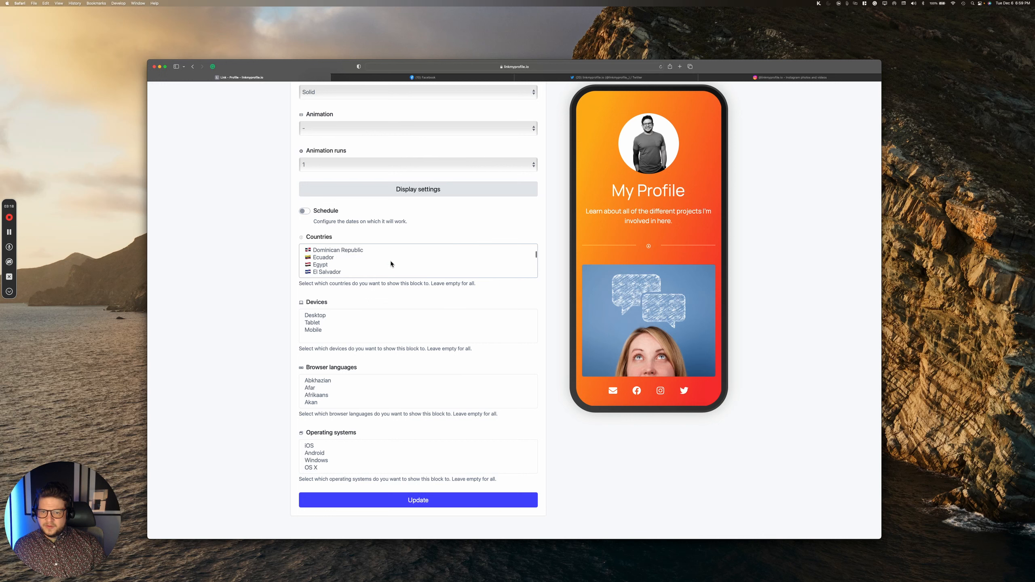
scroll(391, 264, "down", 3)
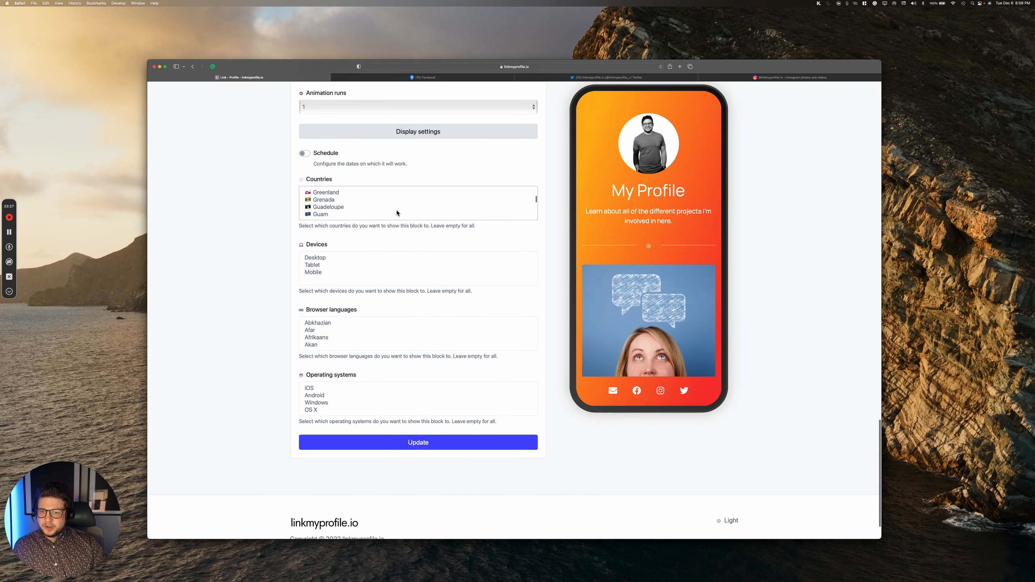
scroll(397, 213, "down", 5)
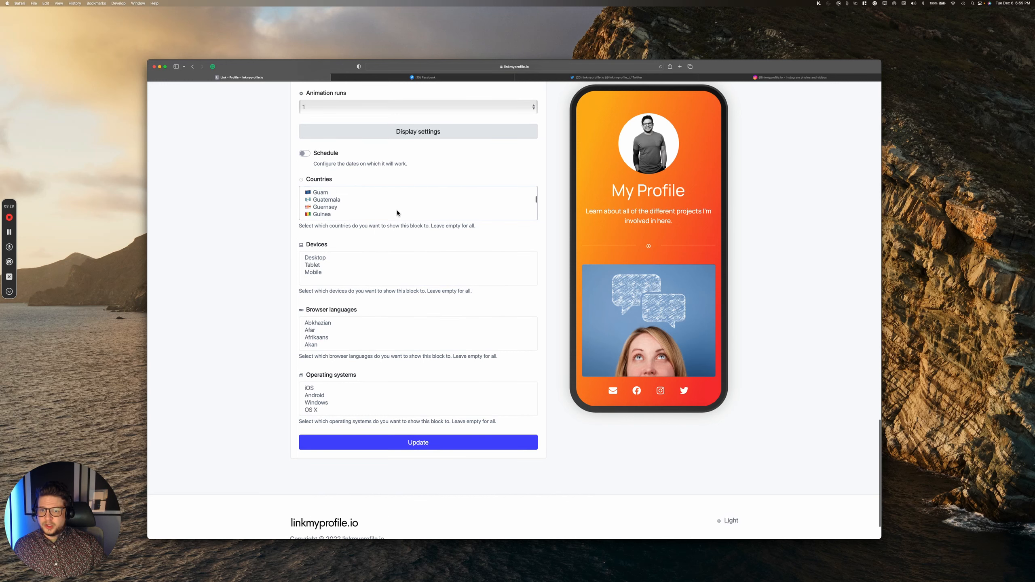
scroll(398, 212, "up", 10)
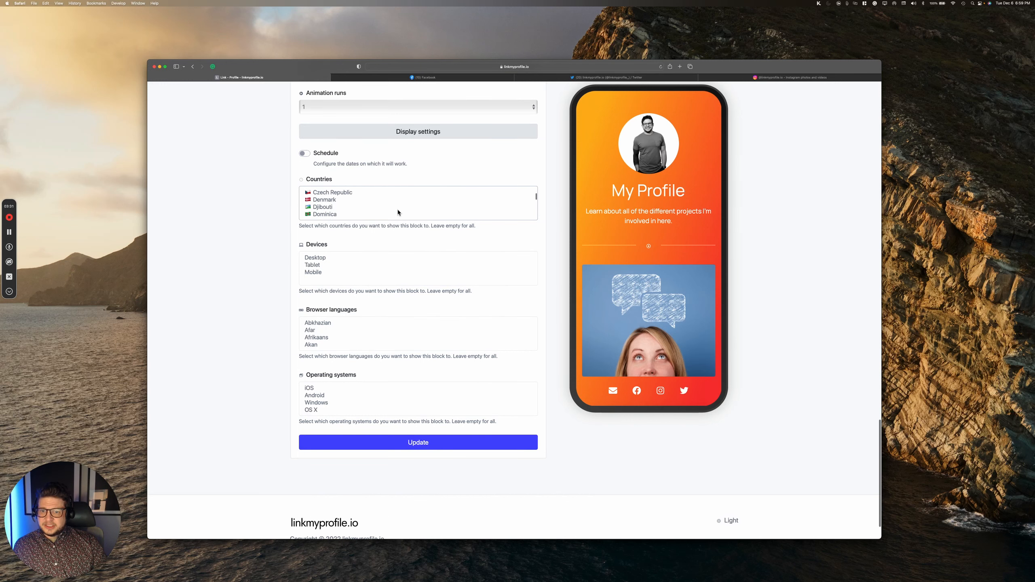
scroll(398, 212, "up", 6)
scroll(398, 213, "up", 3)
scroll(365, 220, "down", 2)
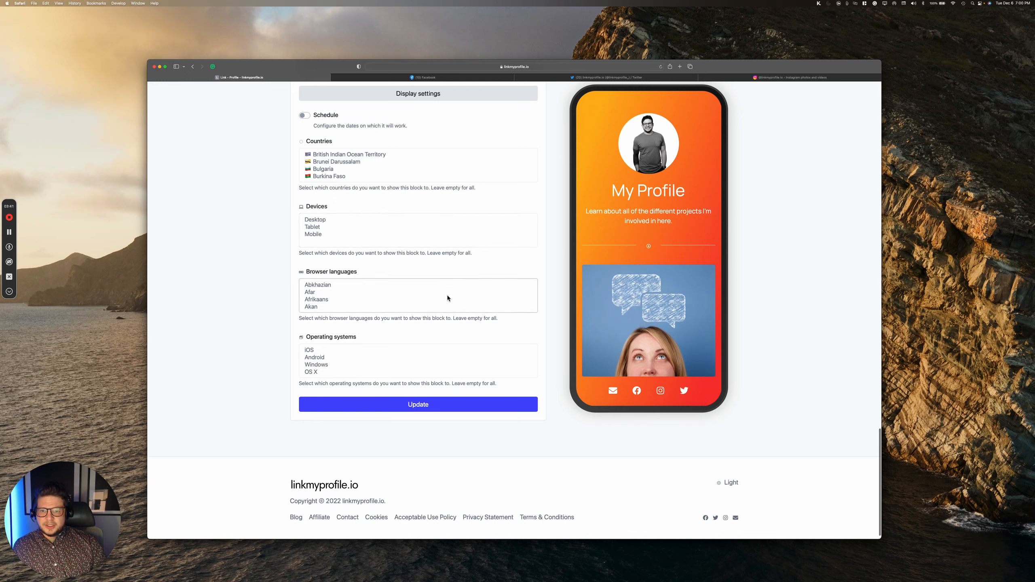
scroll(446, 295, "down", 2)
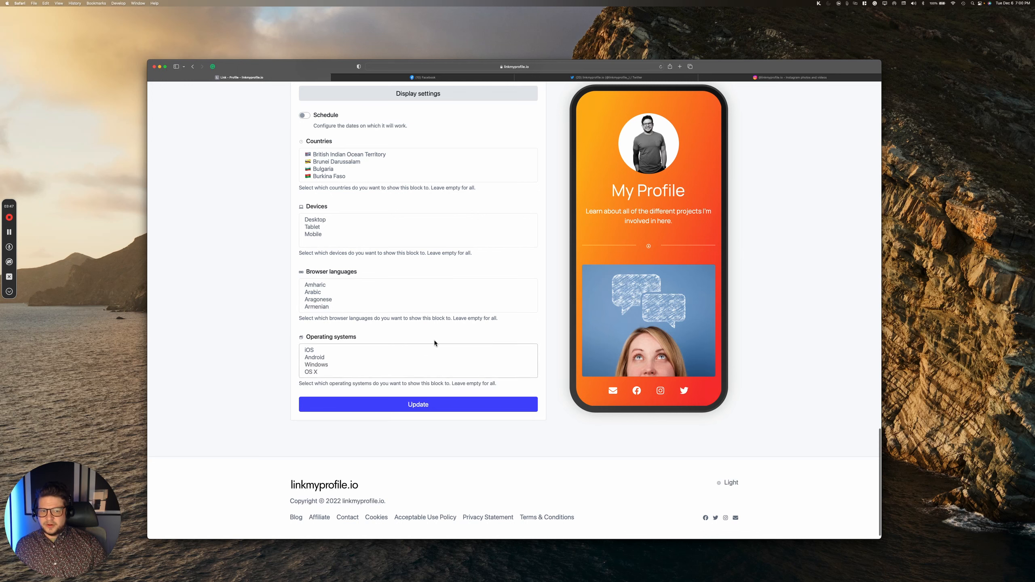
- Check the Custom t-shirts block in the phone preview and return to the start of the Profile page's block list
scroll(613, 349, "down", 8)
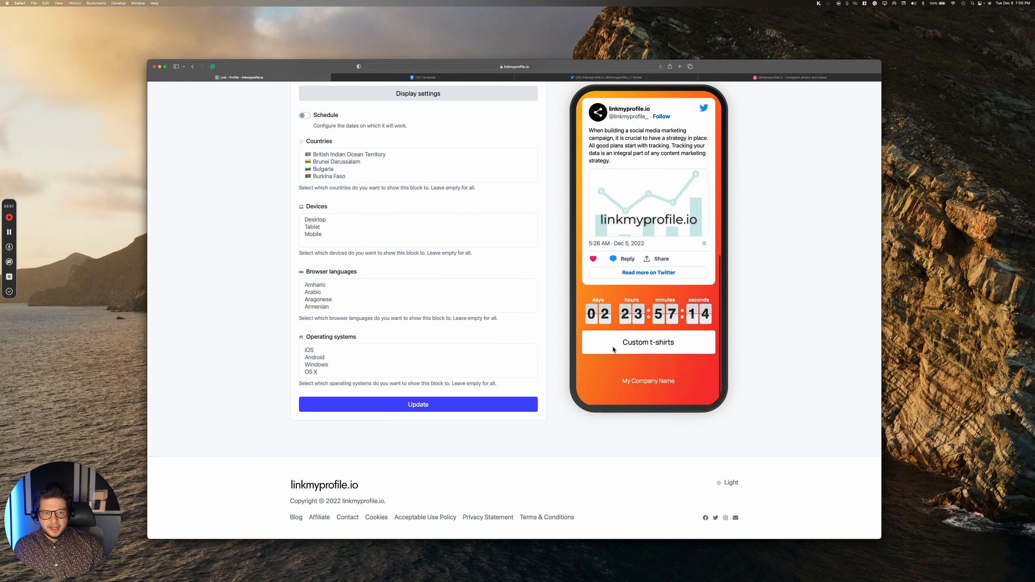
scroll(613, 350, "up", 10)
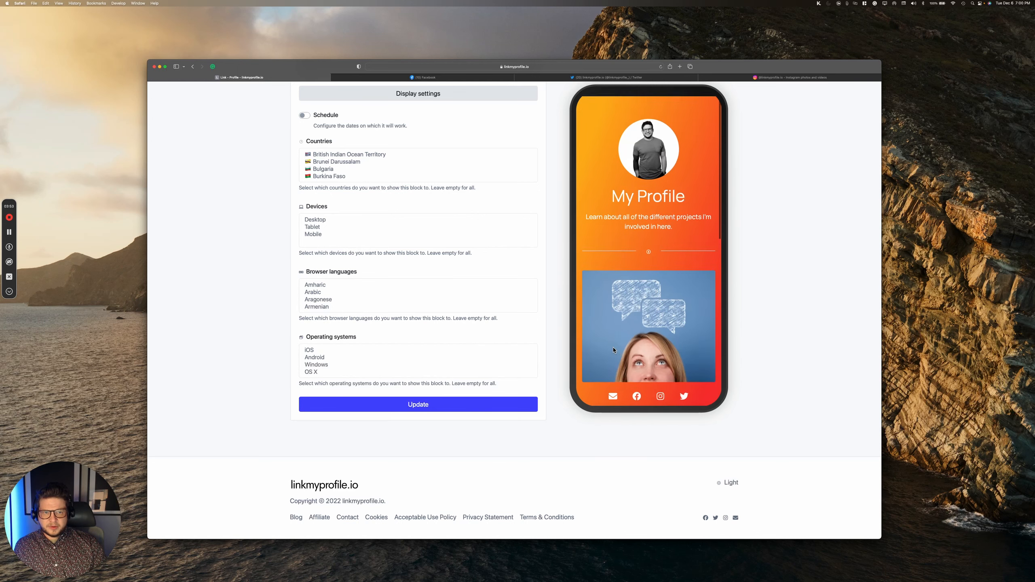
scroll(372, 326, "up", 15)
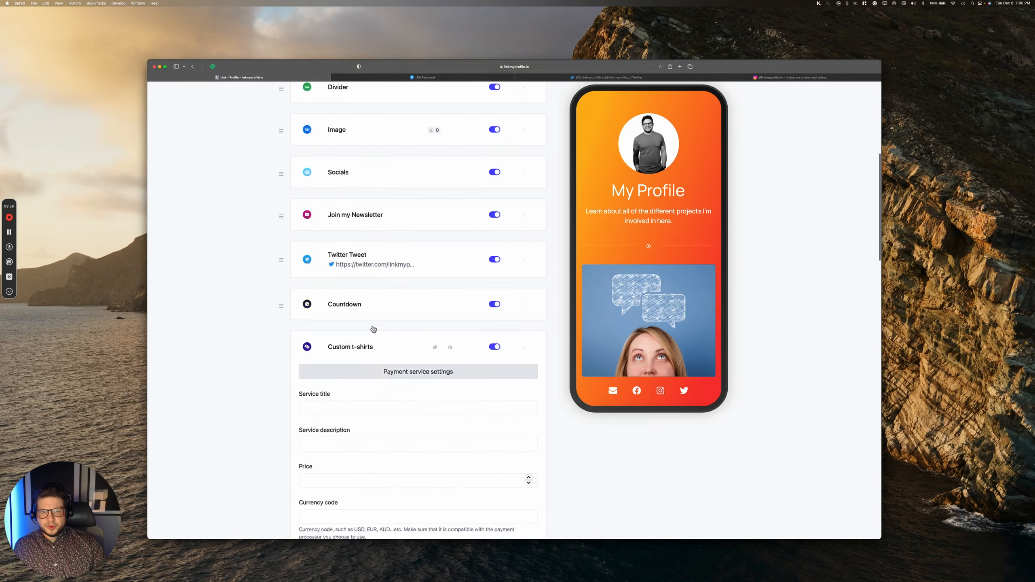
scroll(372, 326, "up", 10)
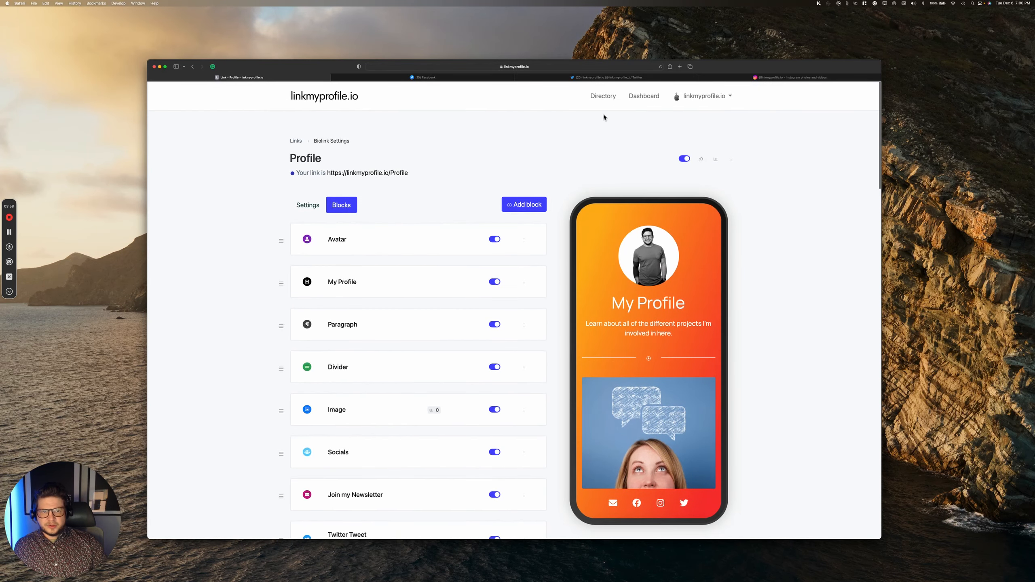
- Open the BeautifulByStorm biolink page from the directory of users and browse its product image slider
left_click(603, 96)
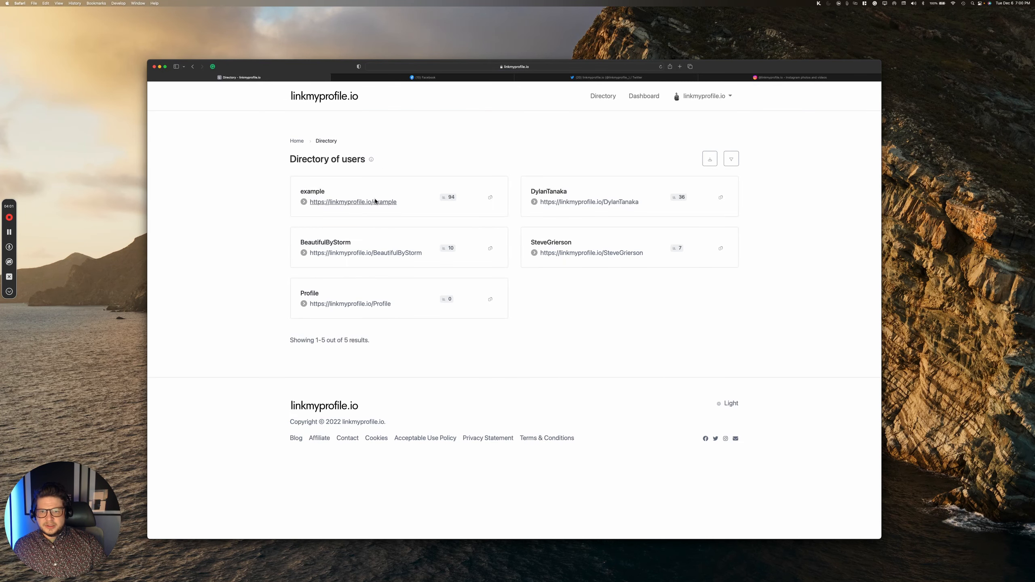
left_click(353, 256)
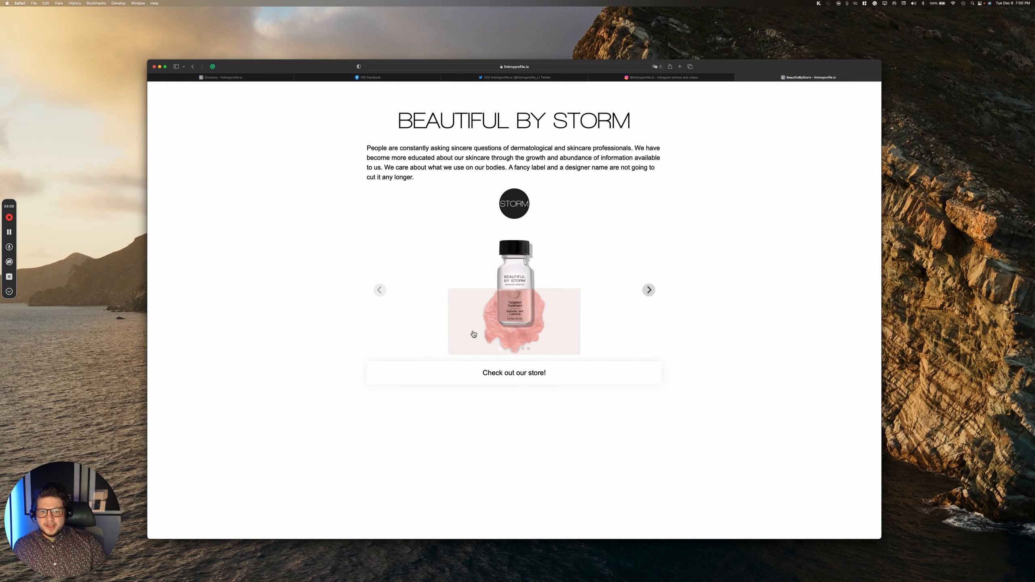
left_click(649, 290)
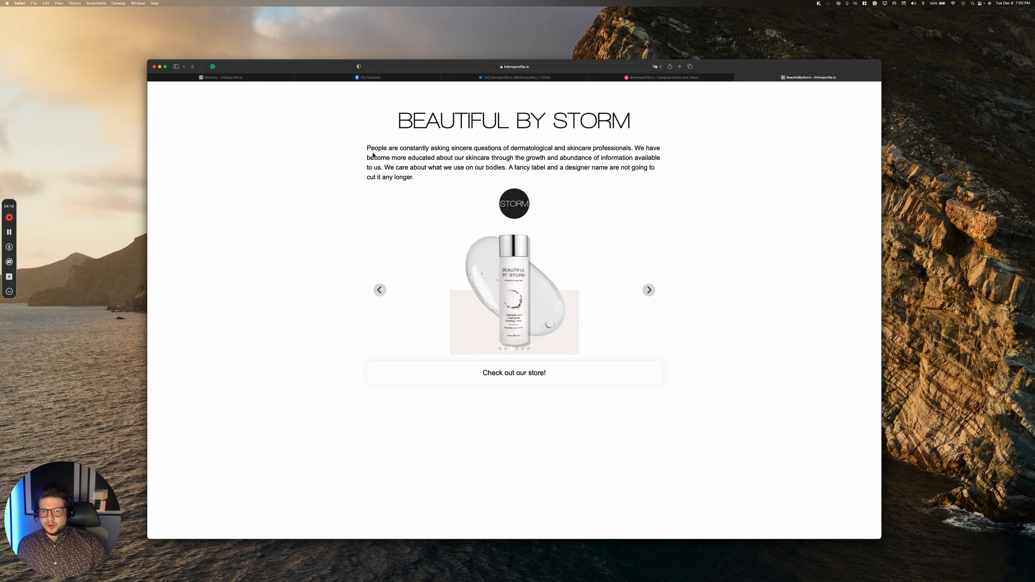
- Return from the BeautifulByStorm page to the directory and open the linkmyprofile.io home page
left_click(247, 80)
left_click(336, 101)
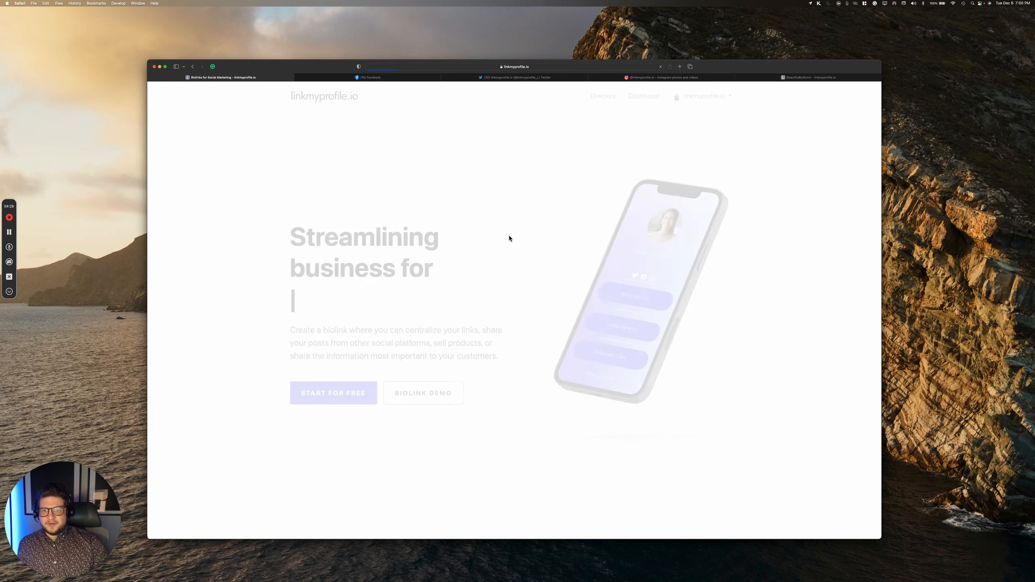